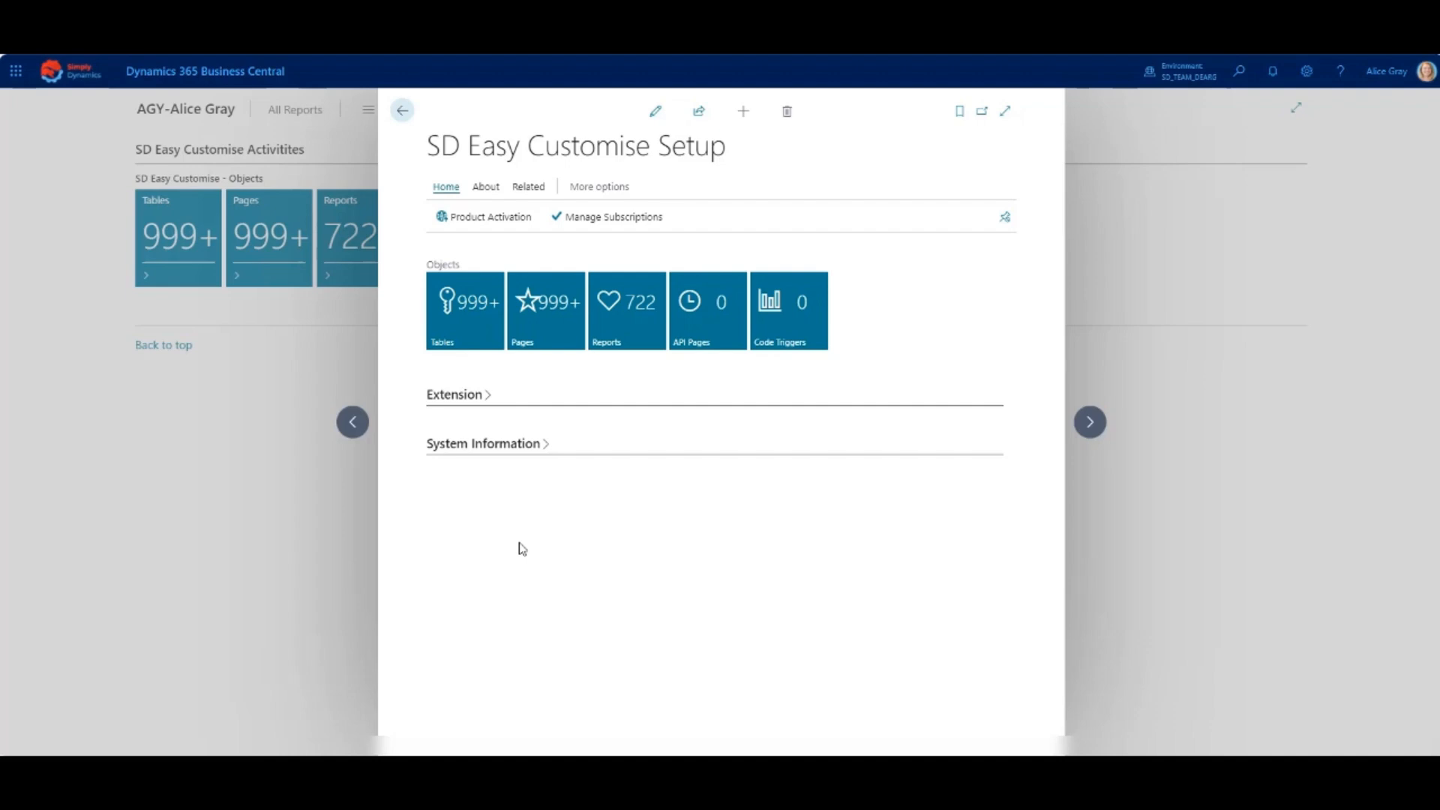
# - Open the list of customisable tables and extend the Customer table
pyautogui.click(465, 323)
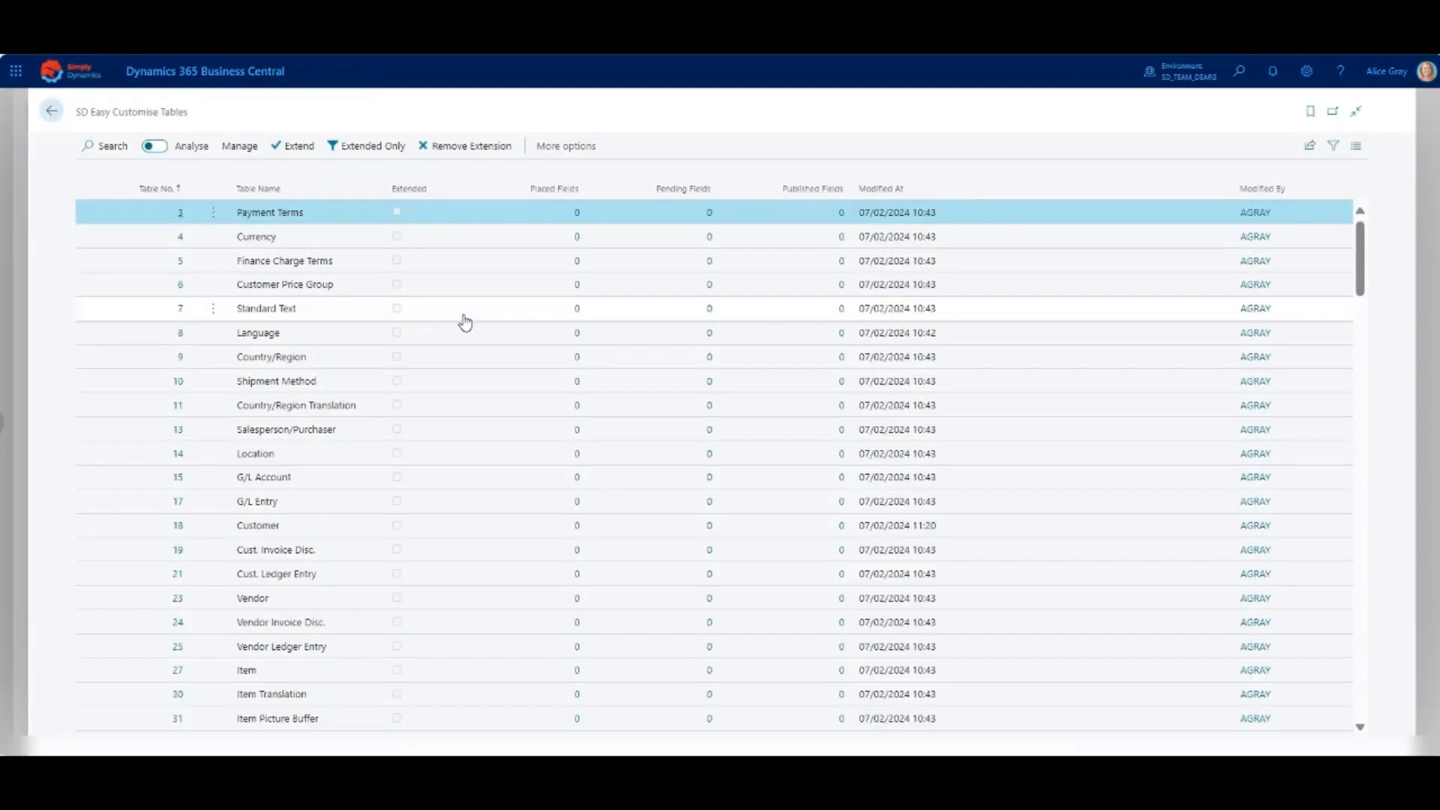
pyautogui.click(436, 534)
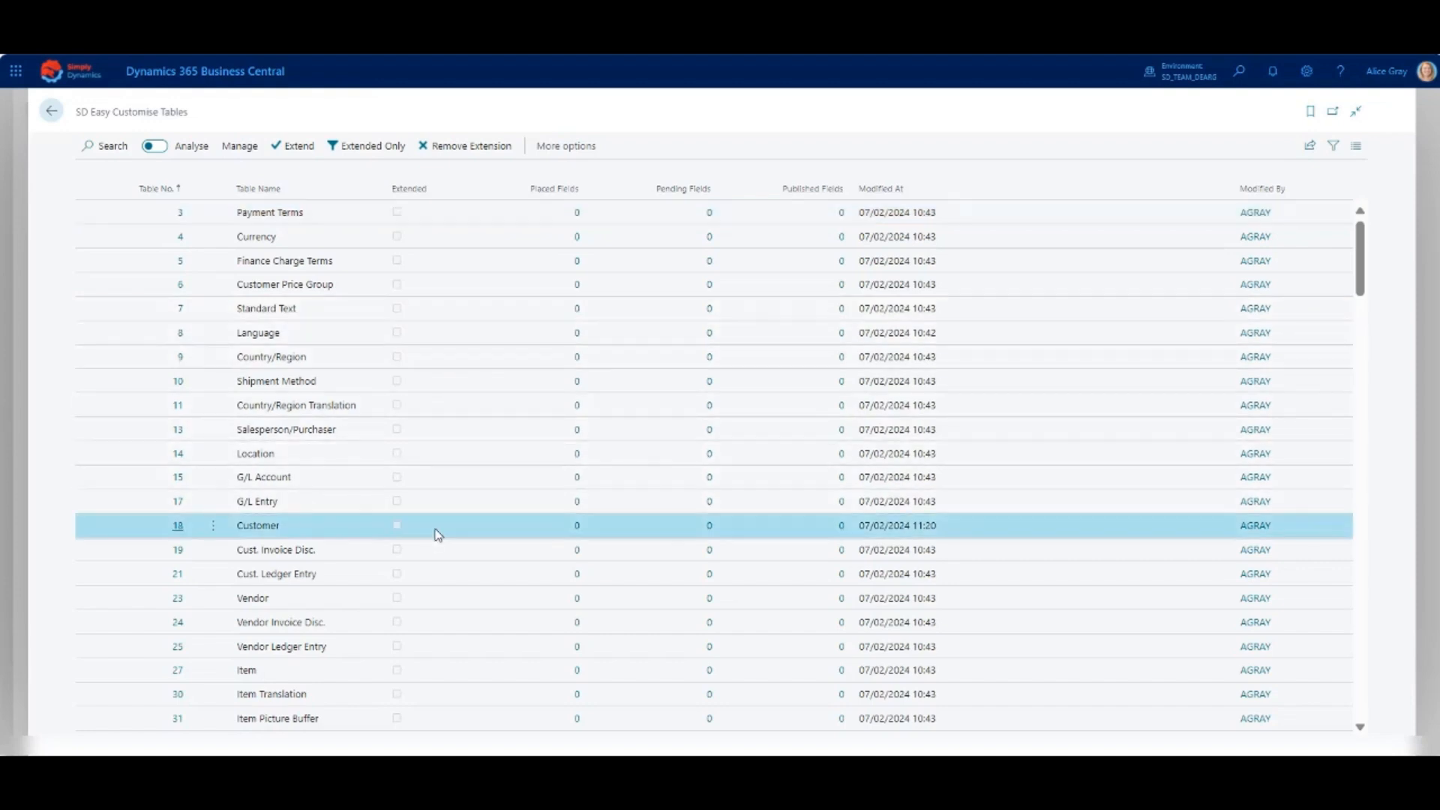
pyautogui.click(297, 153)
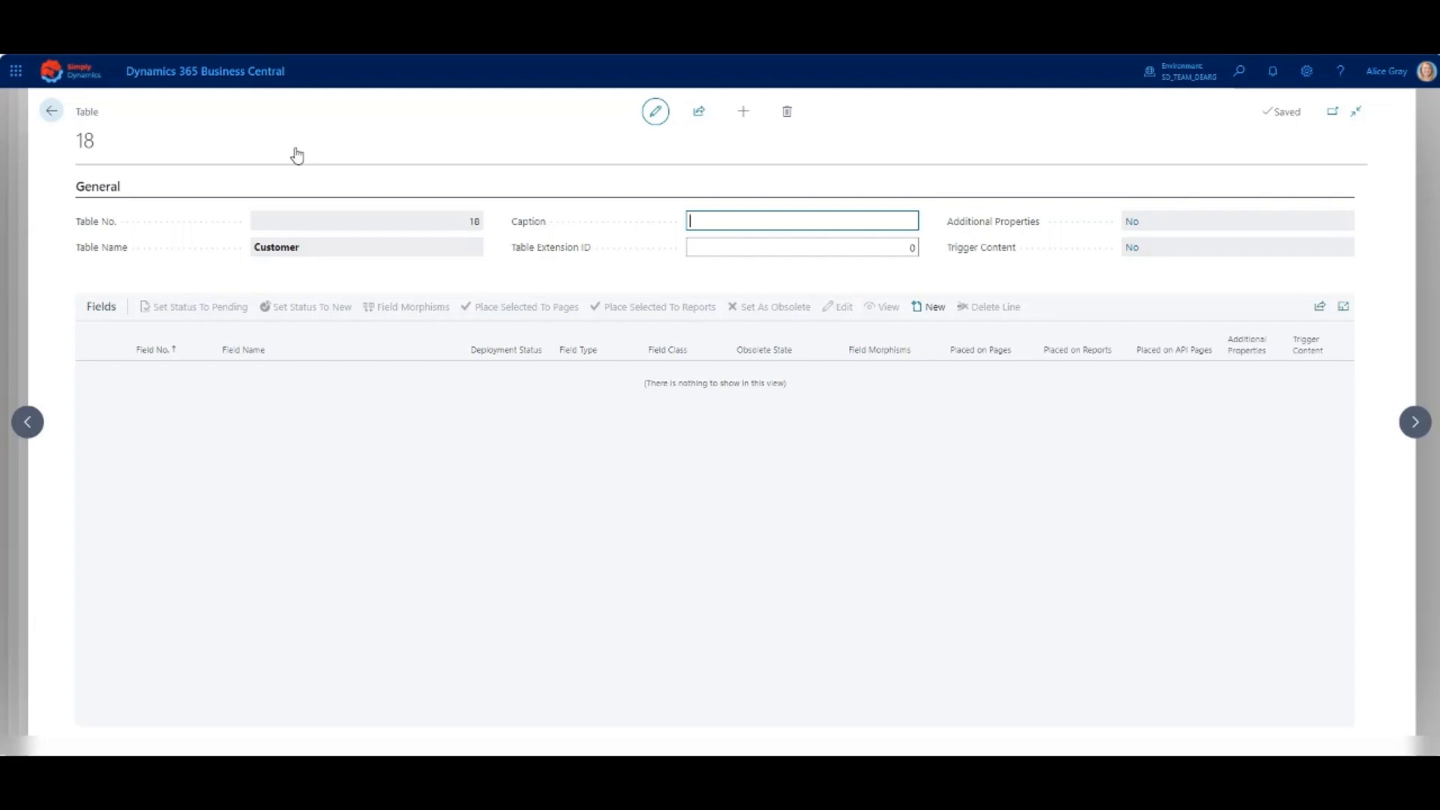
# - Add a new Customer table field with class Normal and type Text, and name it Industry Sector
pyautogui.click(927, 307)
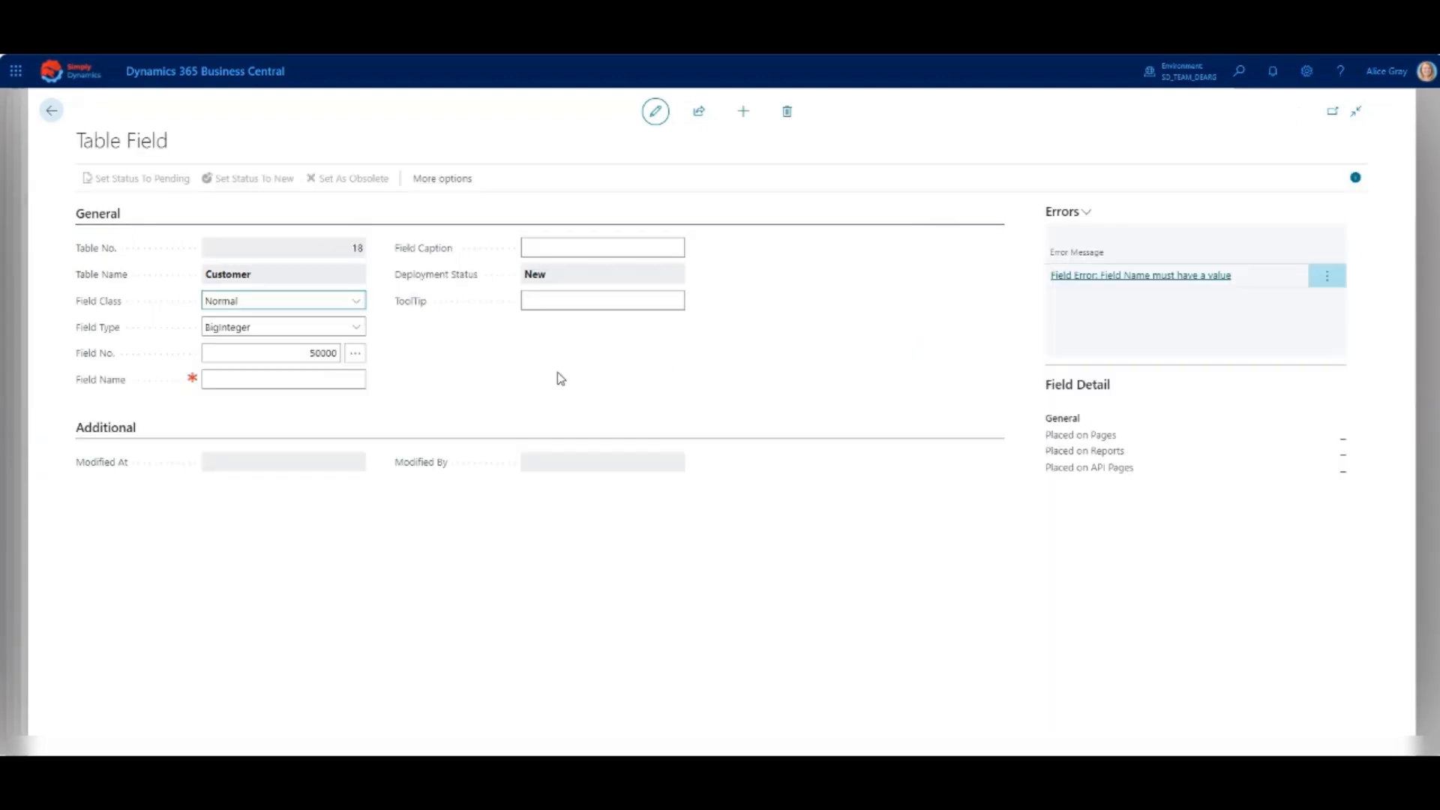
pyautogui.click(359, 300)
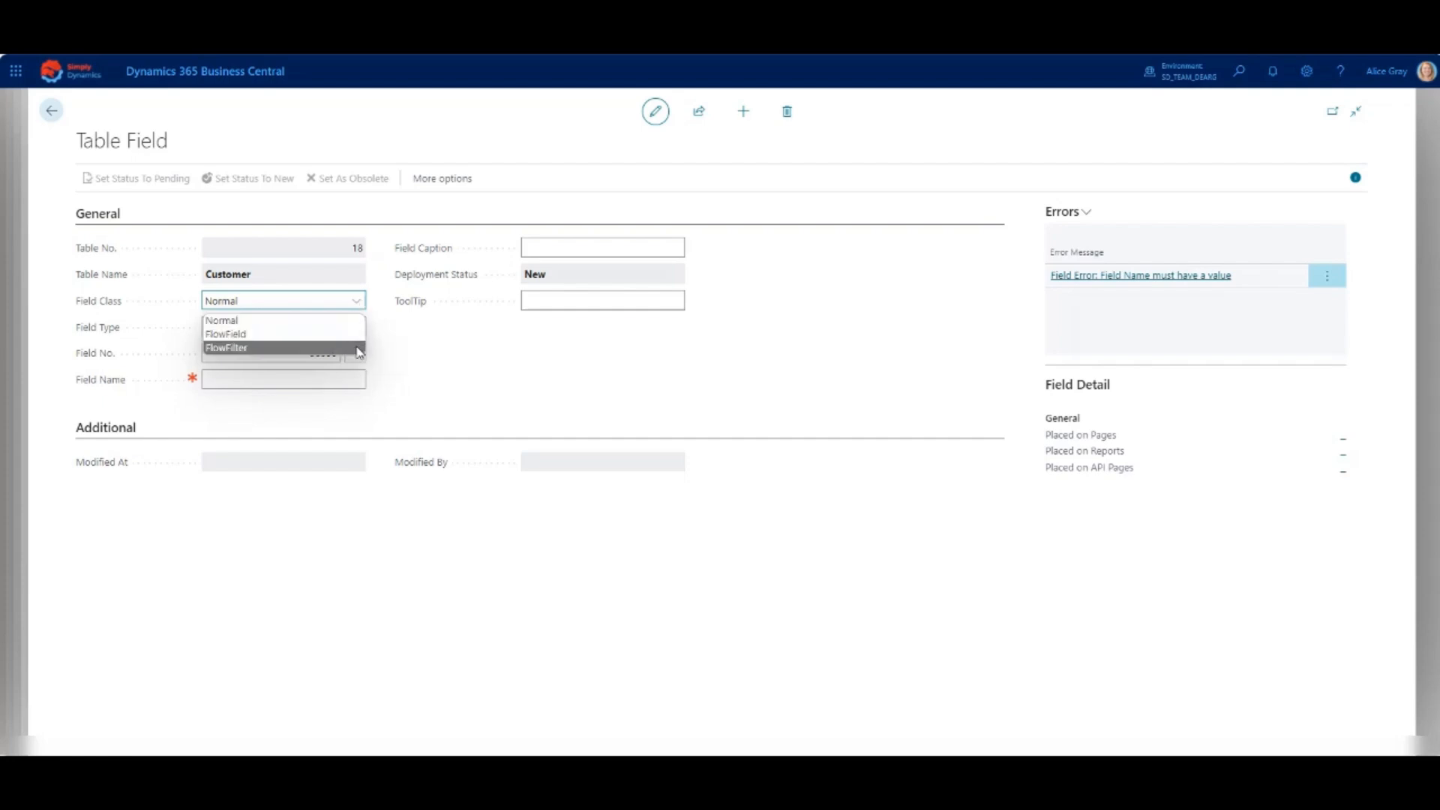
pyautogui.click(358, 325)
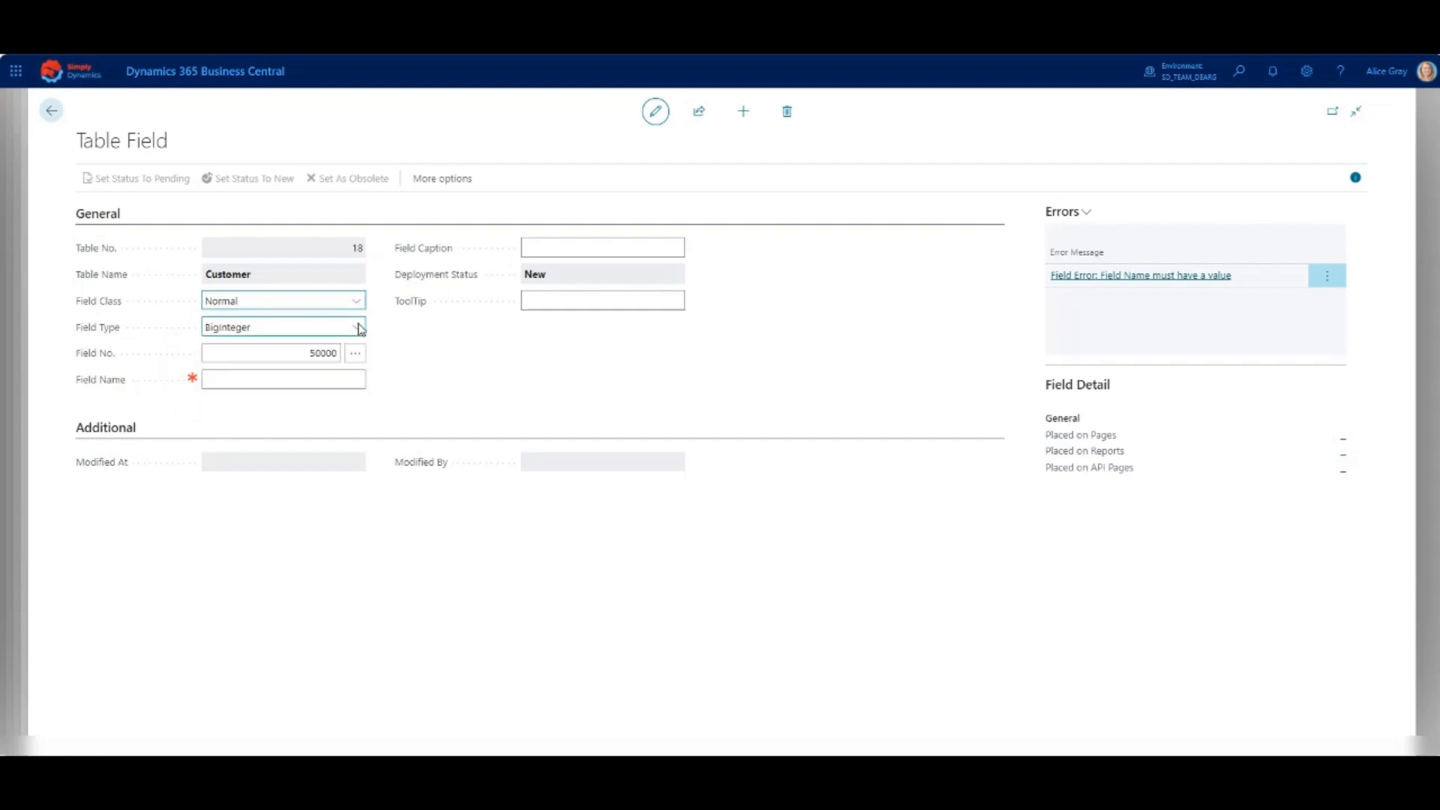
pyautogui.click(360, 330)
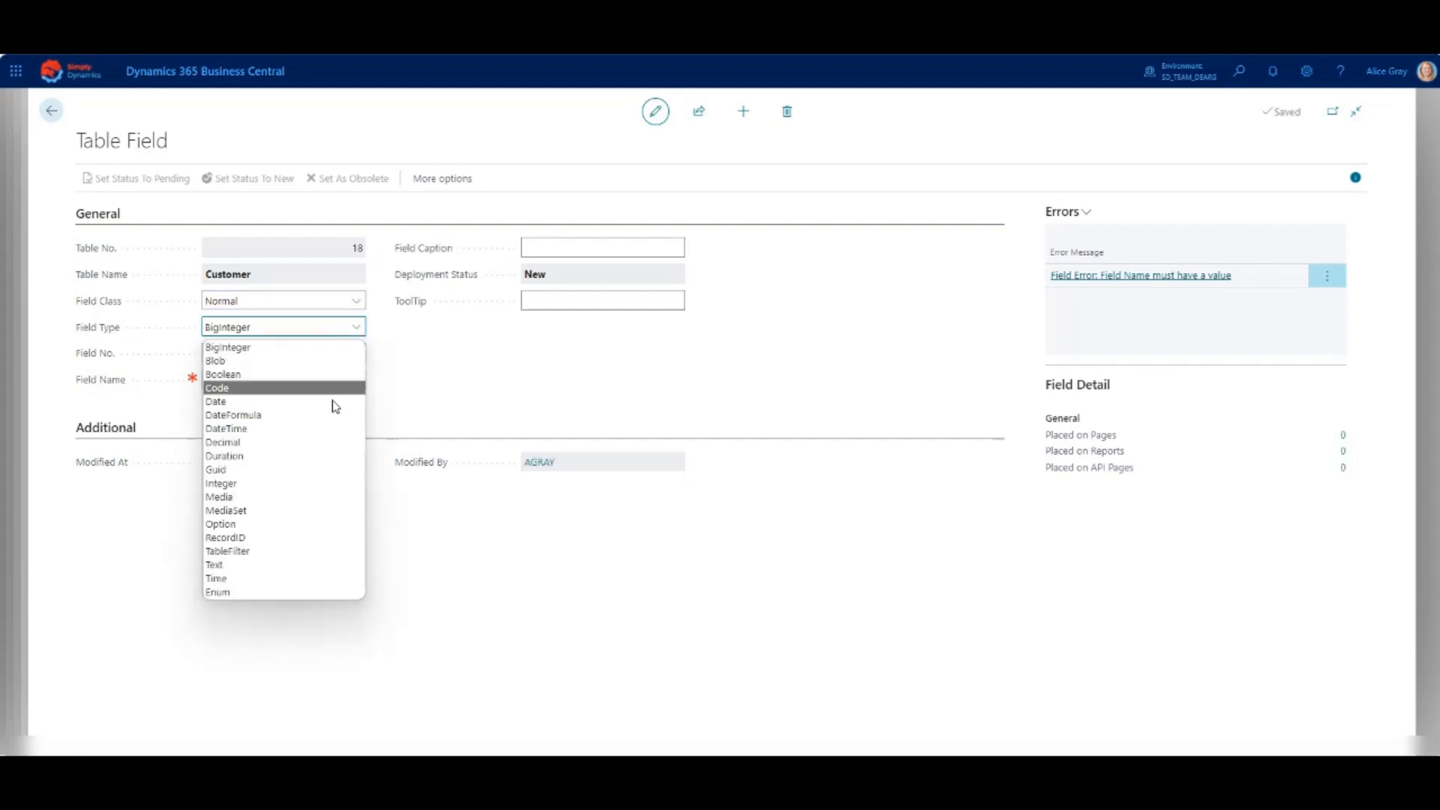
pyautogui.click(309, 566)
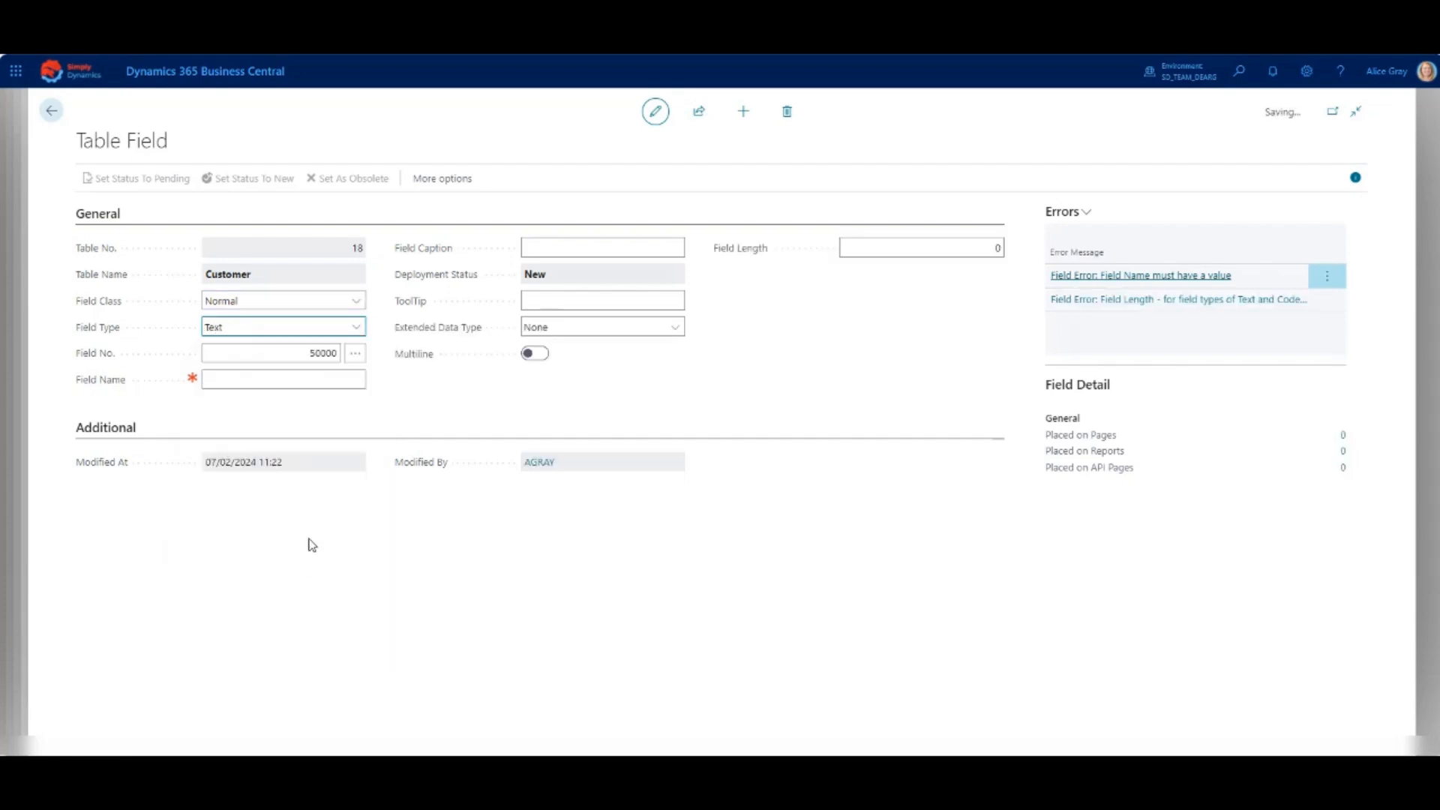
pyautogui.click(317, 379)
pyautogui.write('Industry Sector')
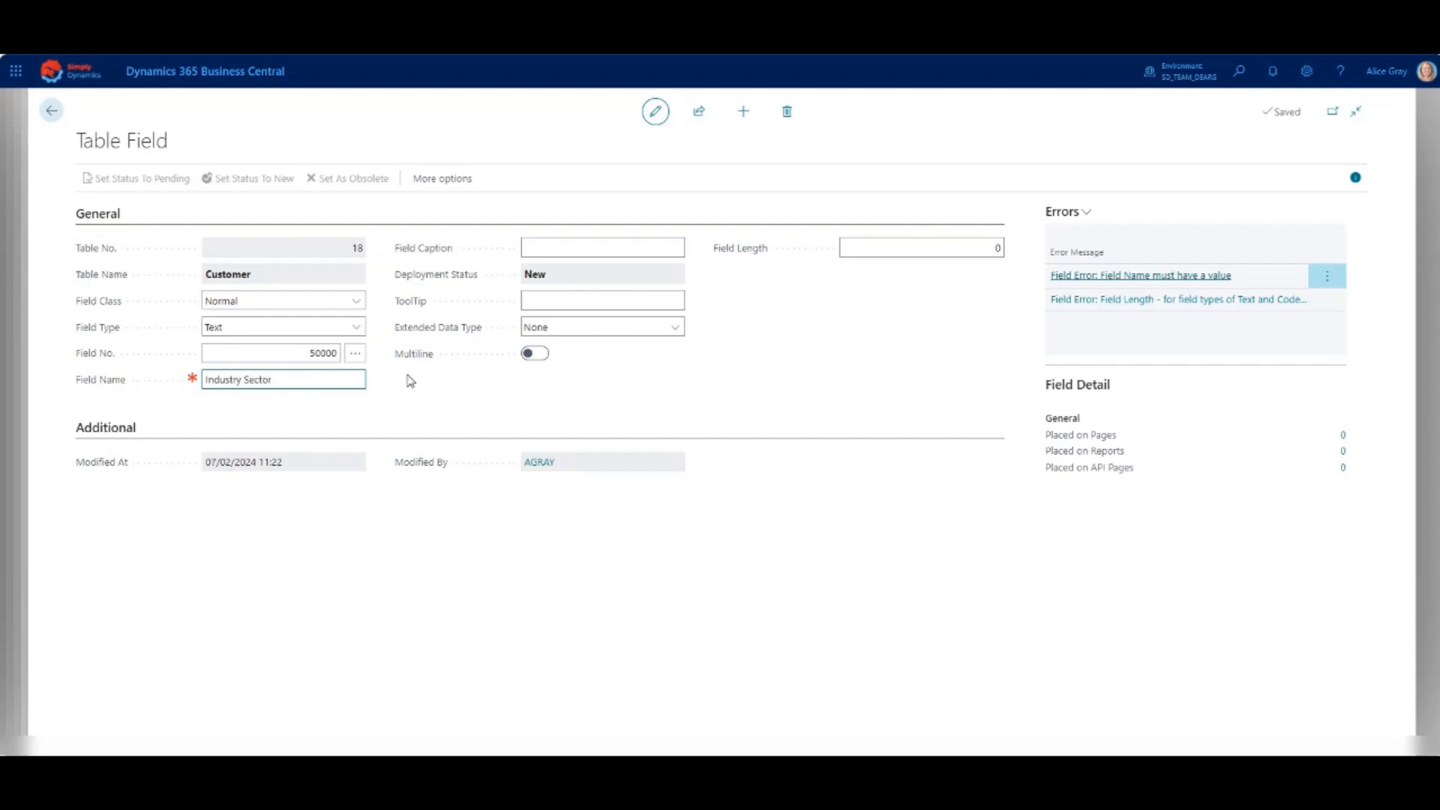
# - Enter the tooltip "Enter the customer's industry sector" for the Industry Sector field and check the extended data type options
pyautogui.click(569, 300)
pyautogui.write('Enter')
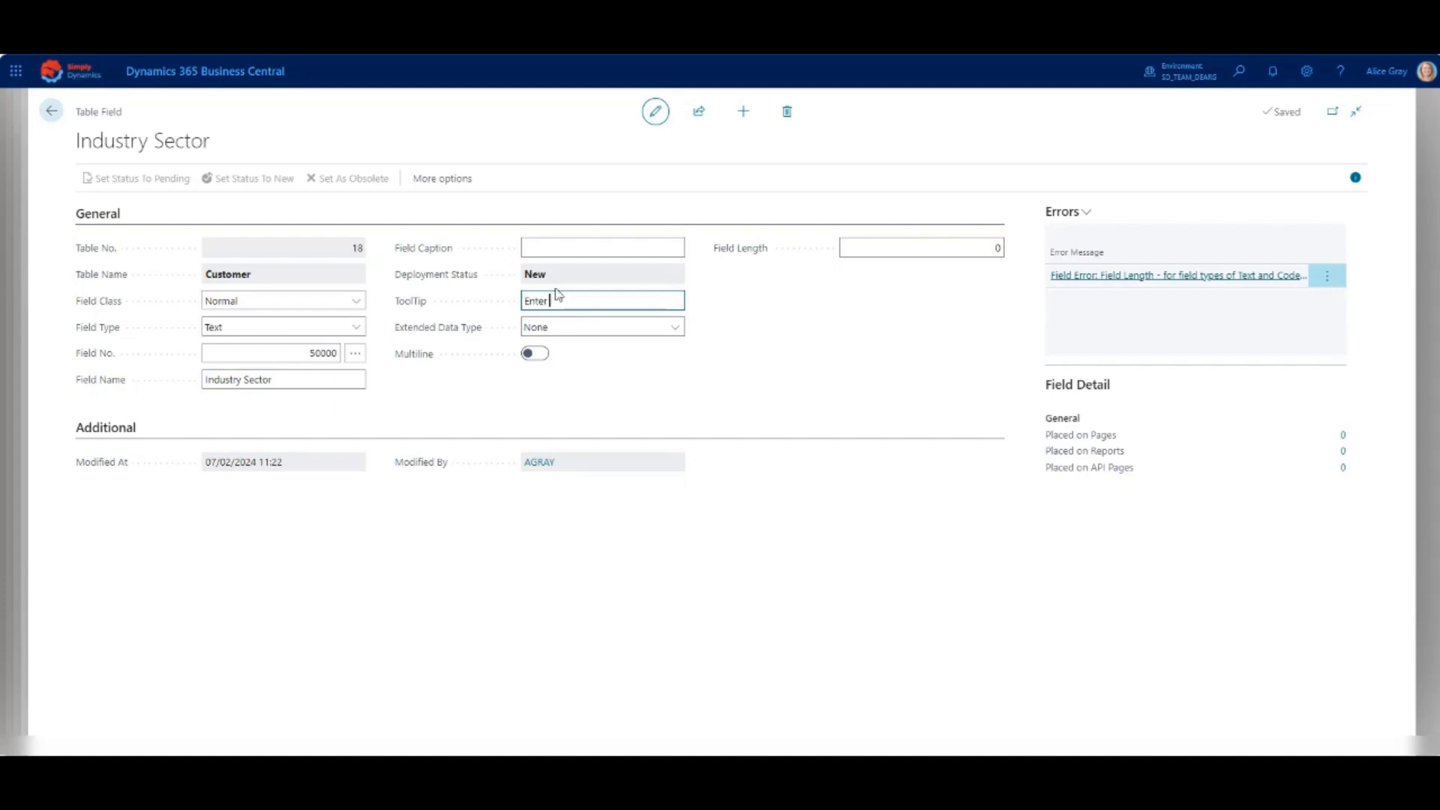
pyautogui.write(" the customer's industry sector")
pyautogui.click(678, 330)
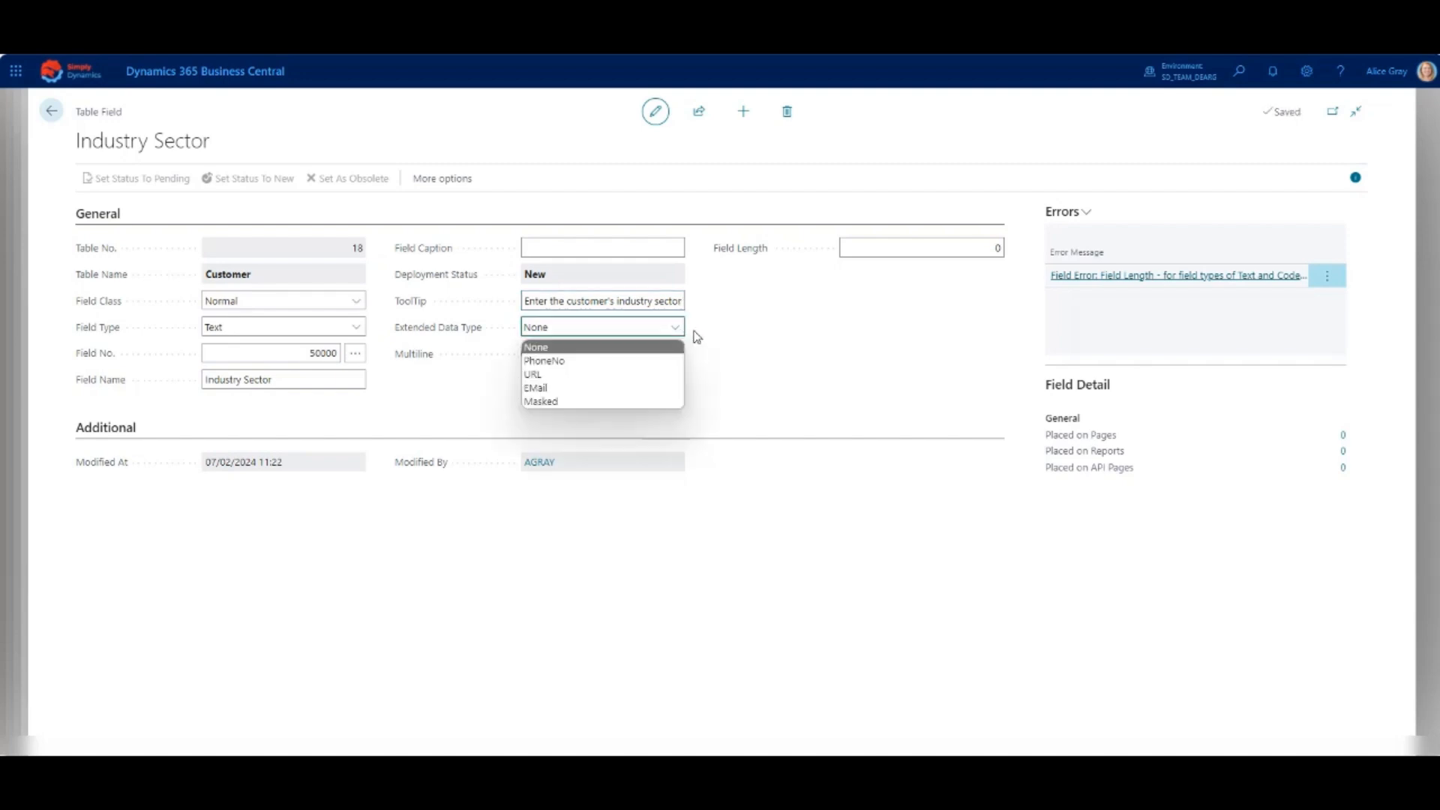
pyautogui.click(697, 337)
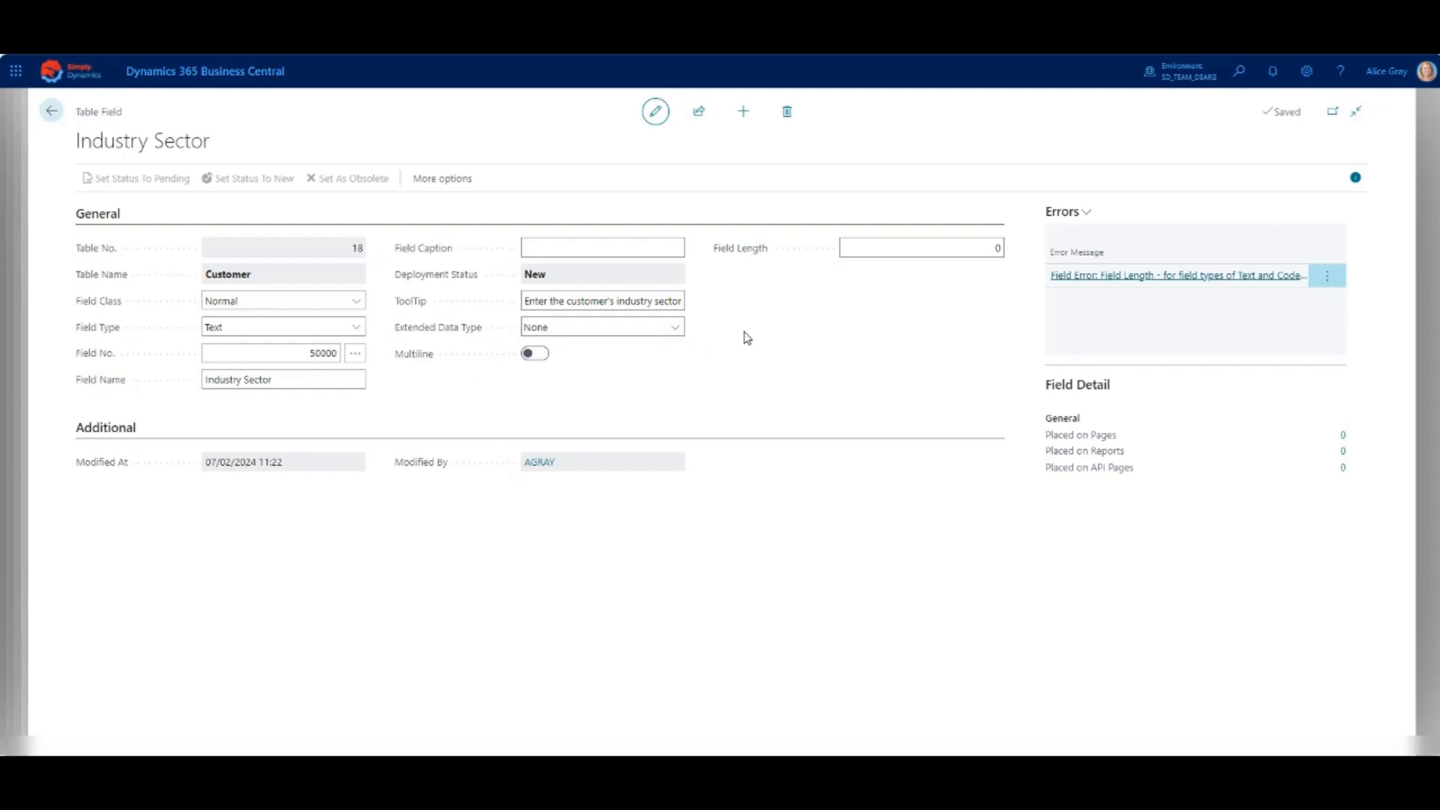
# - Set the Industry Sector field's length to 50, then set its status to Pending and return to the Customer table
pyautogui.click(997, 248)
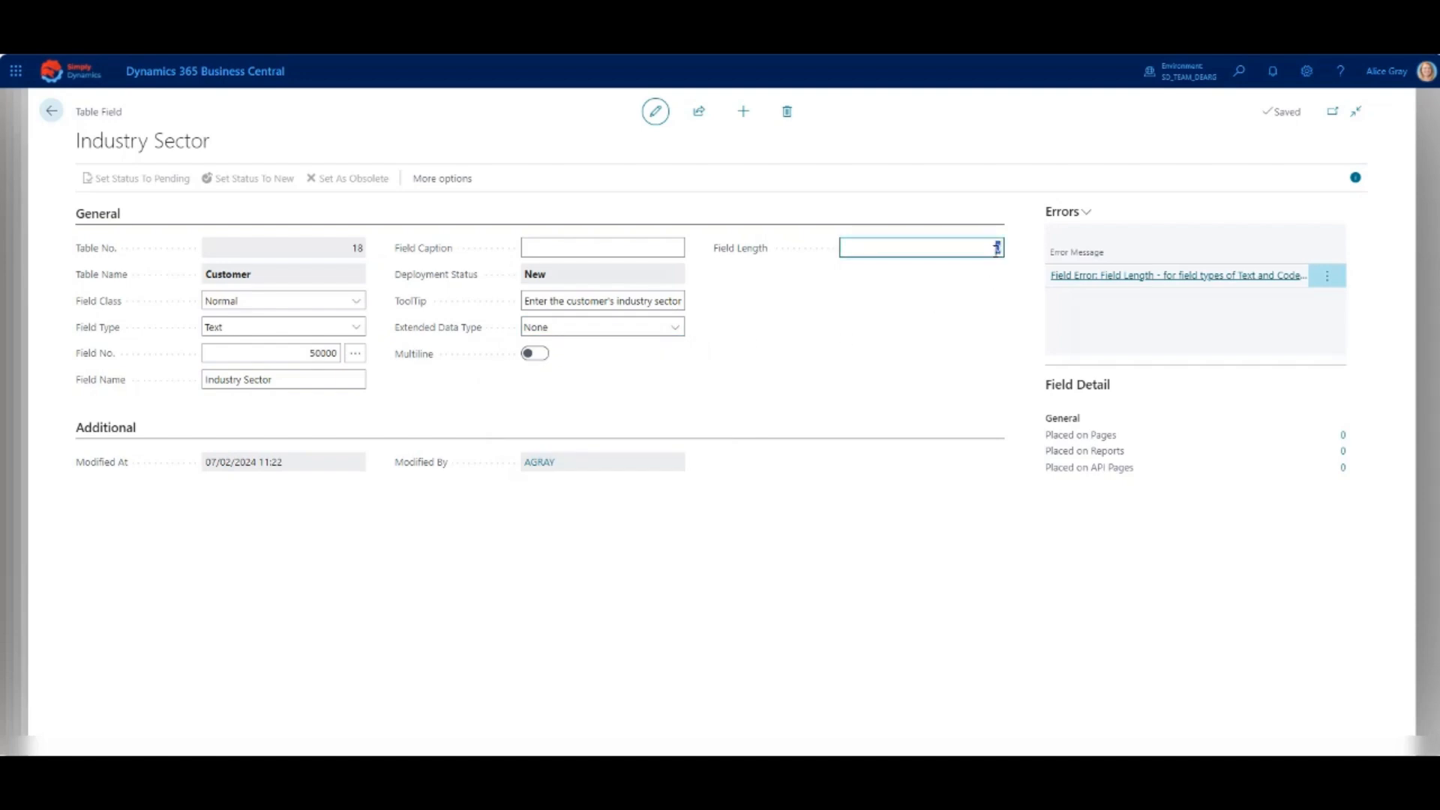
pyautogui.press('Tab')
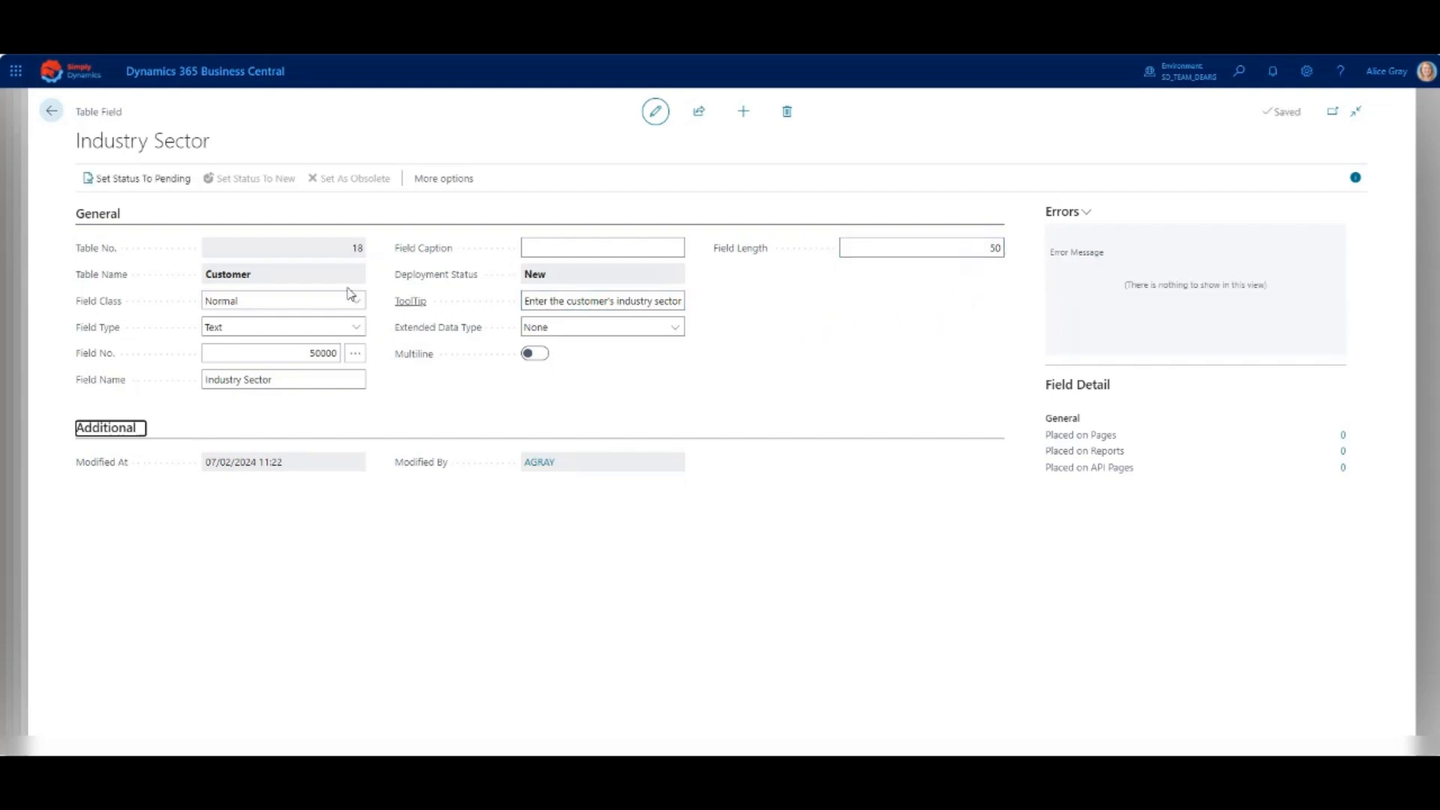
pyautogui.click(149, 183)
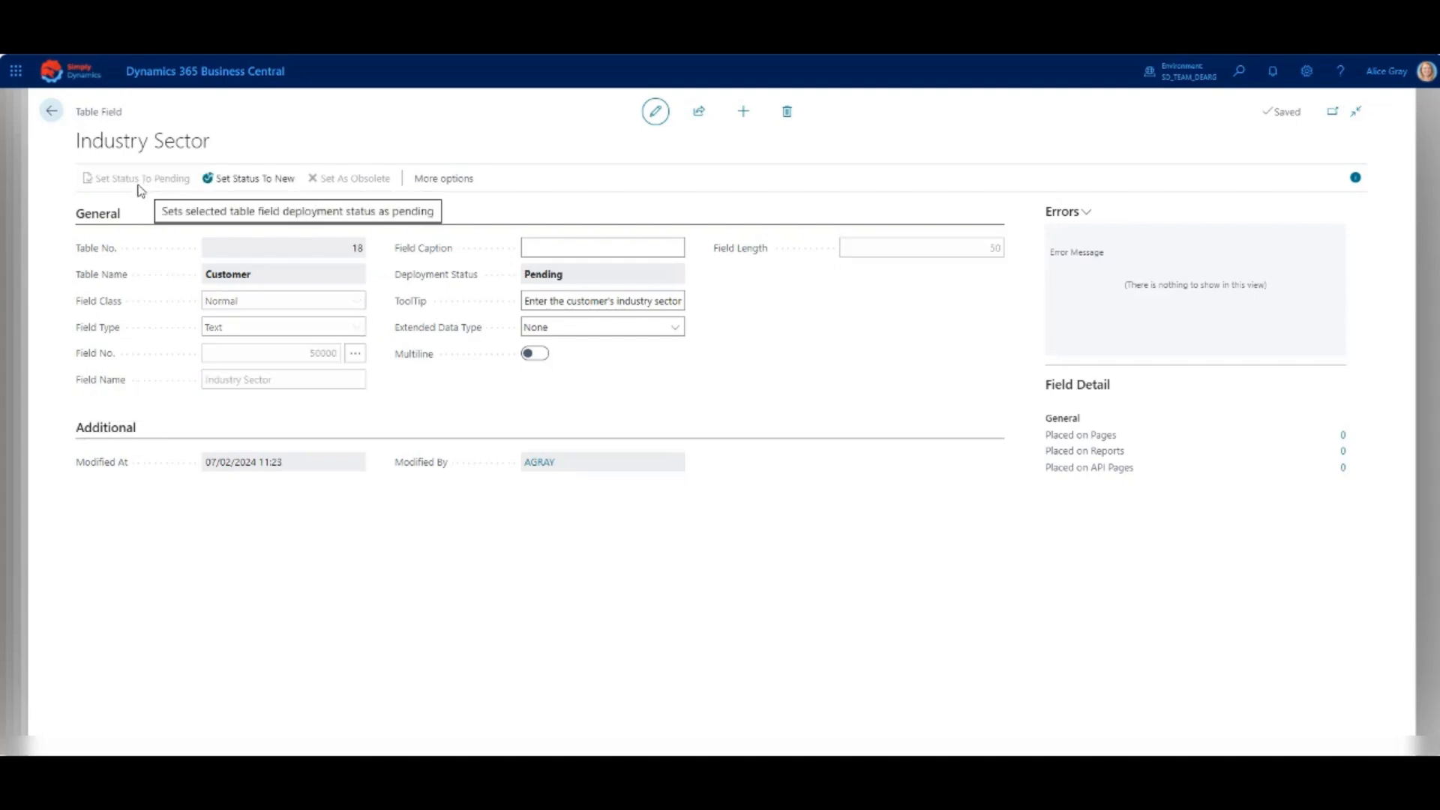
pyautogui.click(51, 111)
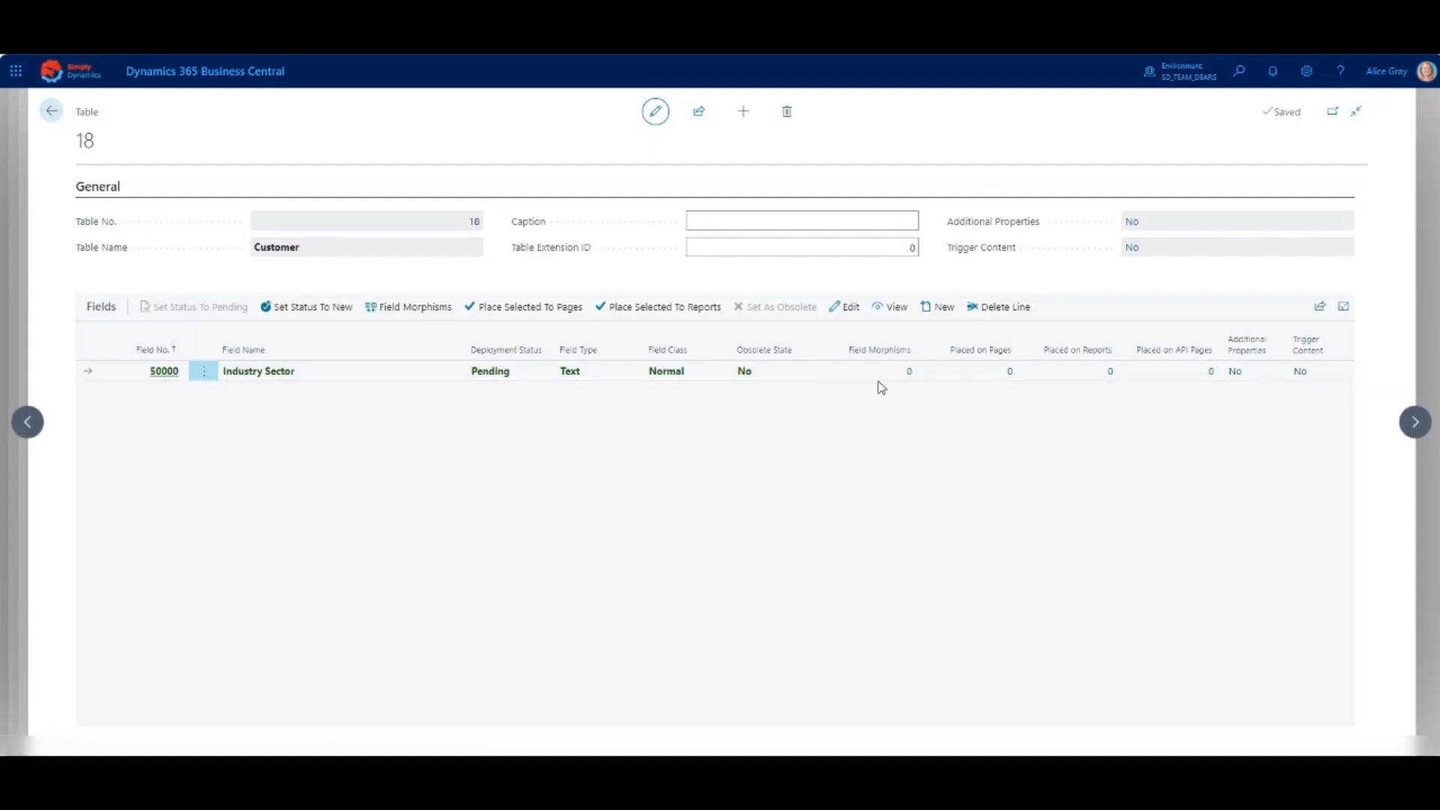
# - Add a second Customer table field of type Option and name it Ranking
pyautogui.click(935, 315)
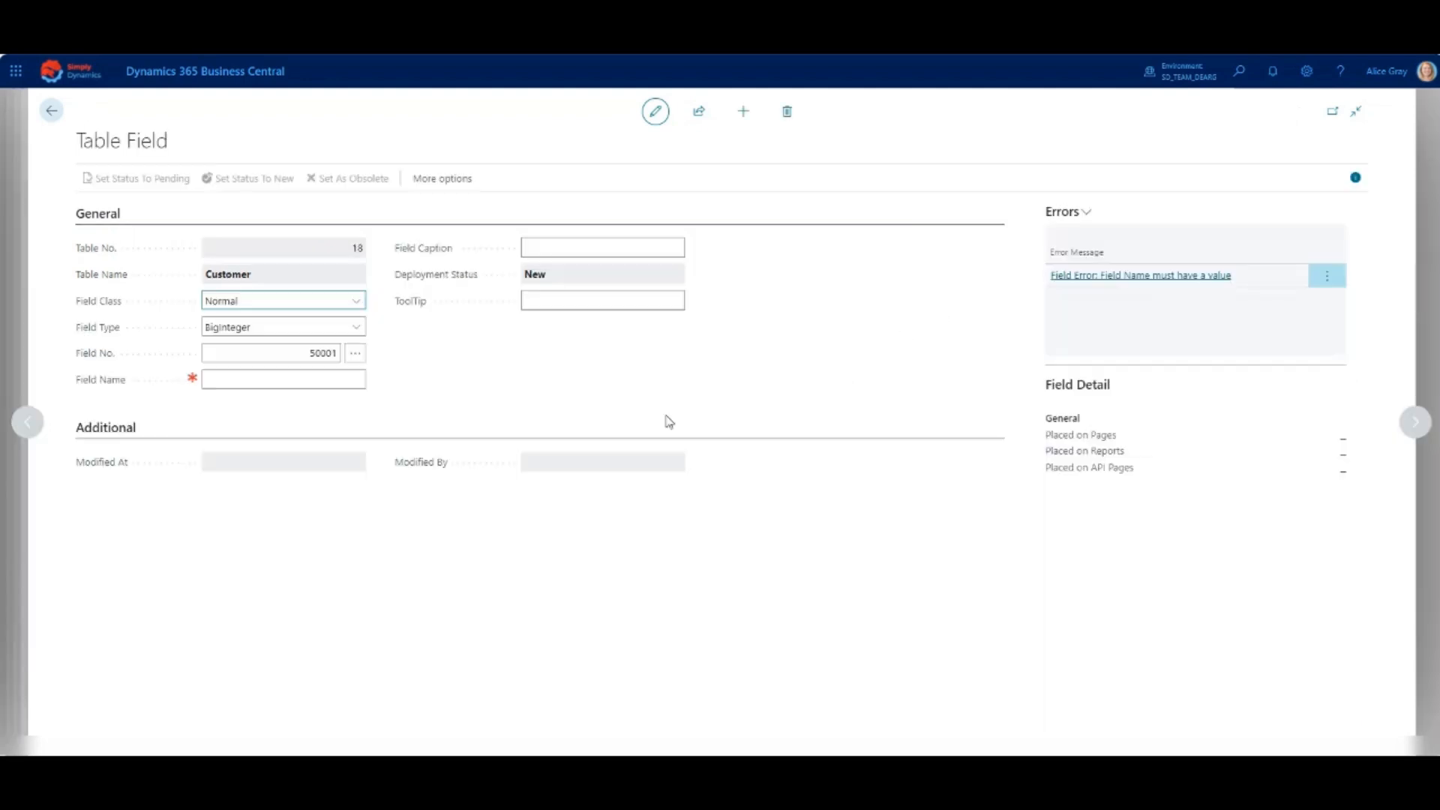
pyautogui.click(134, 433)
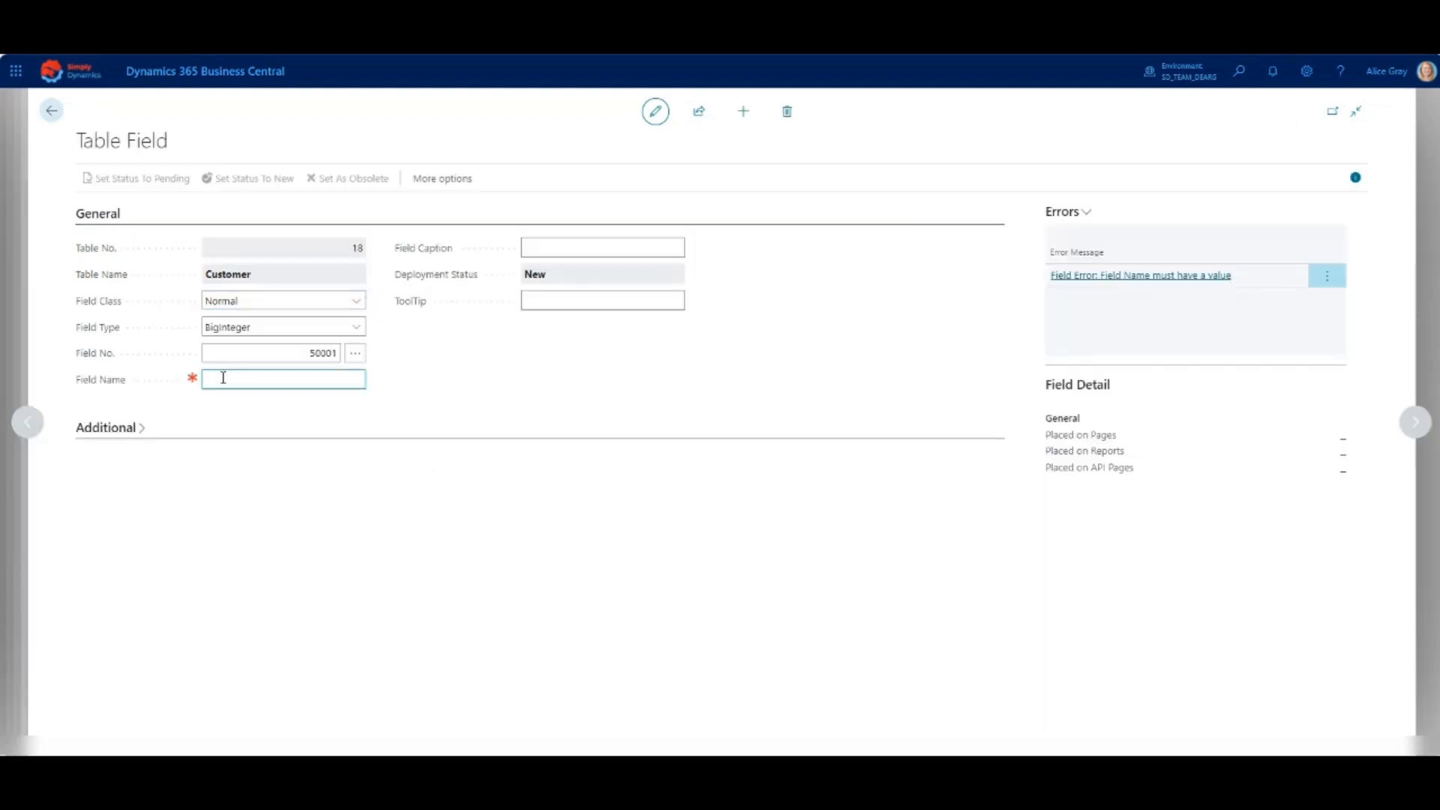
pyautogui.click(356, 327)
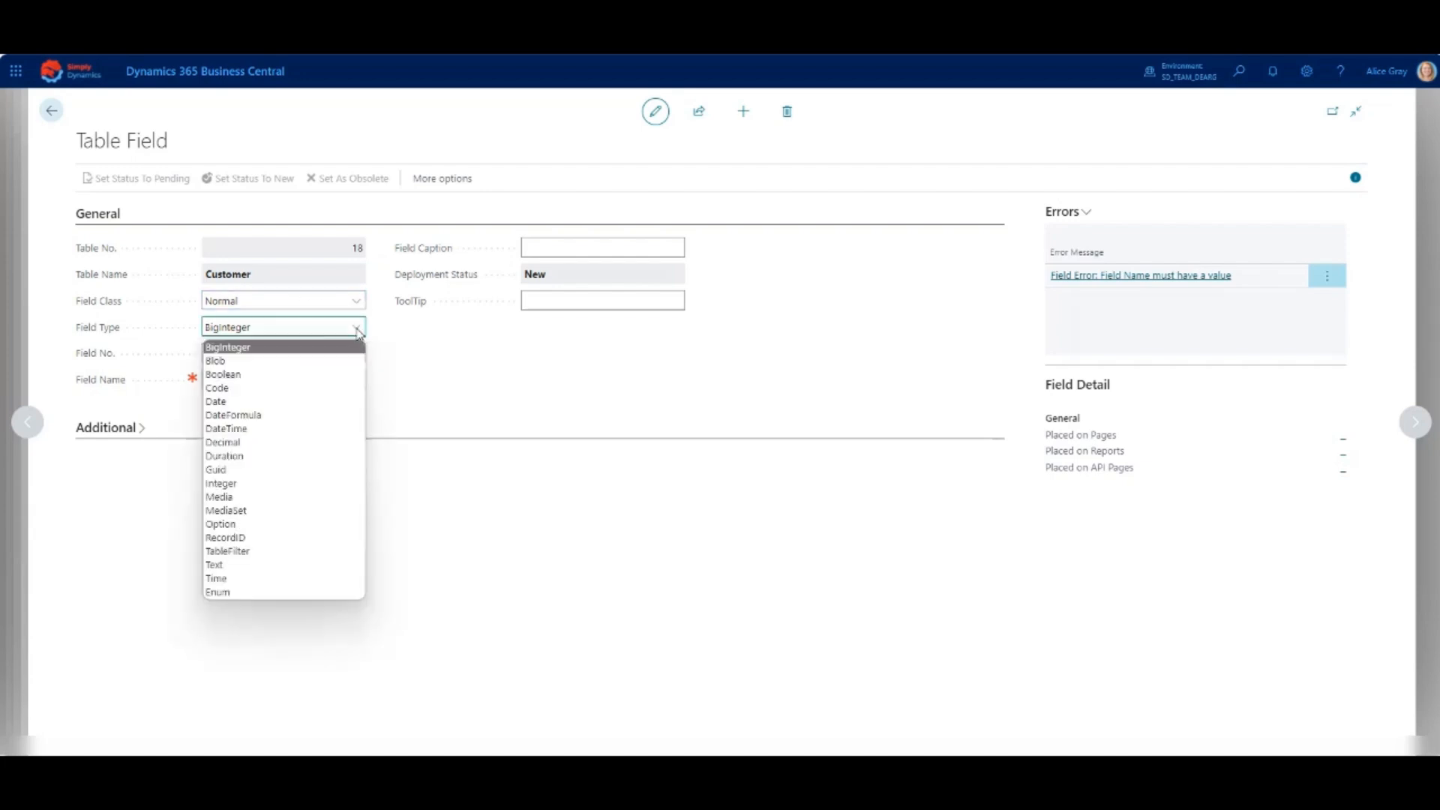
pyautogui.click(318, 524)
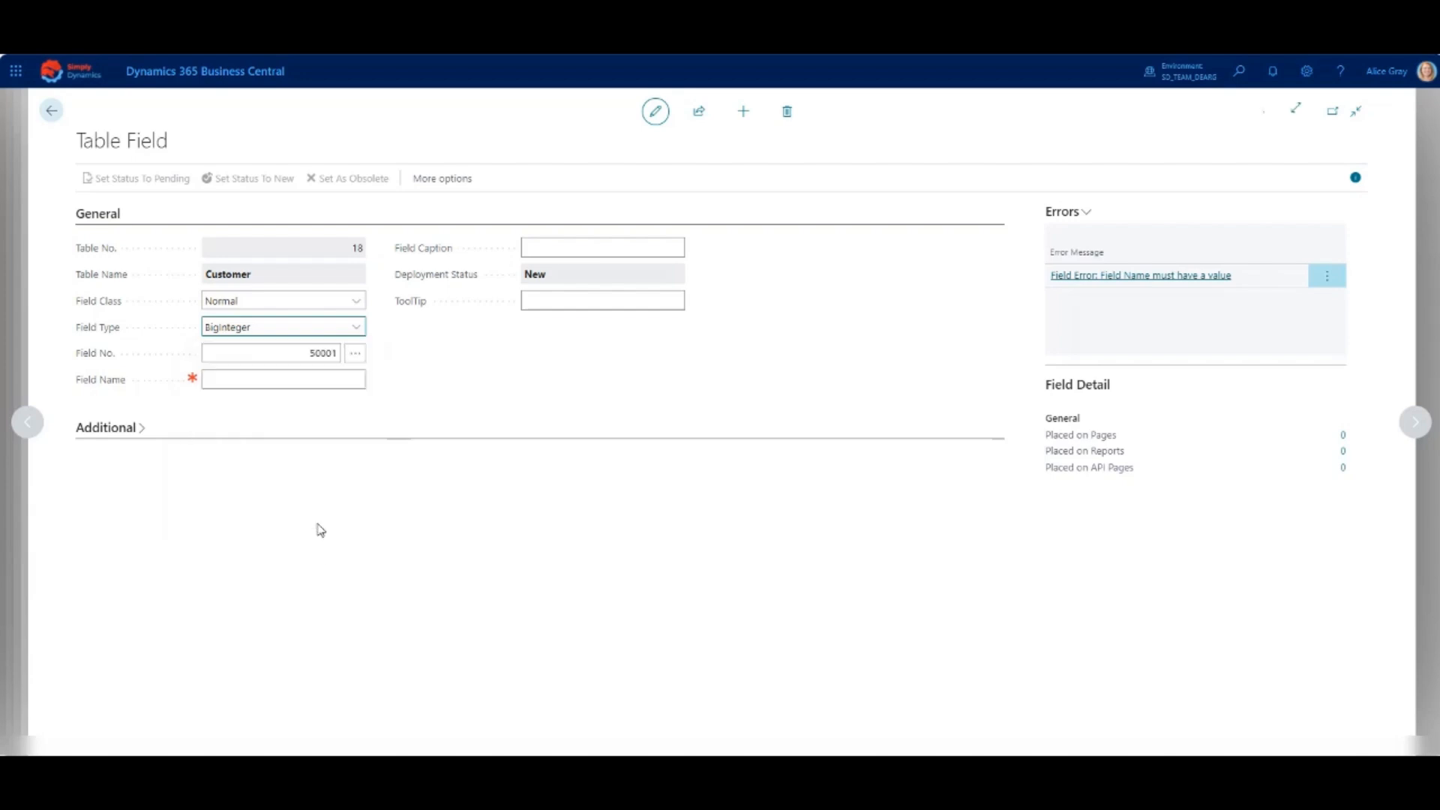
pyautogui.click(276, 382)
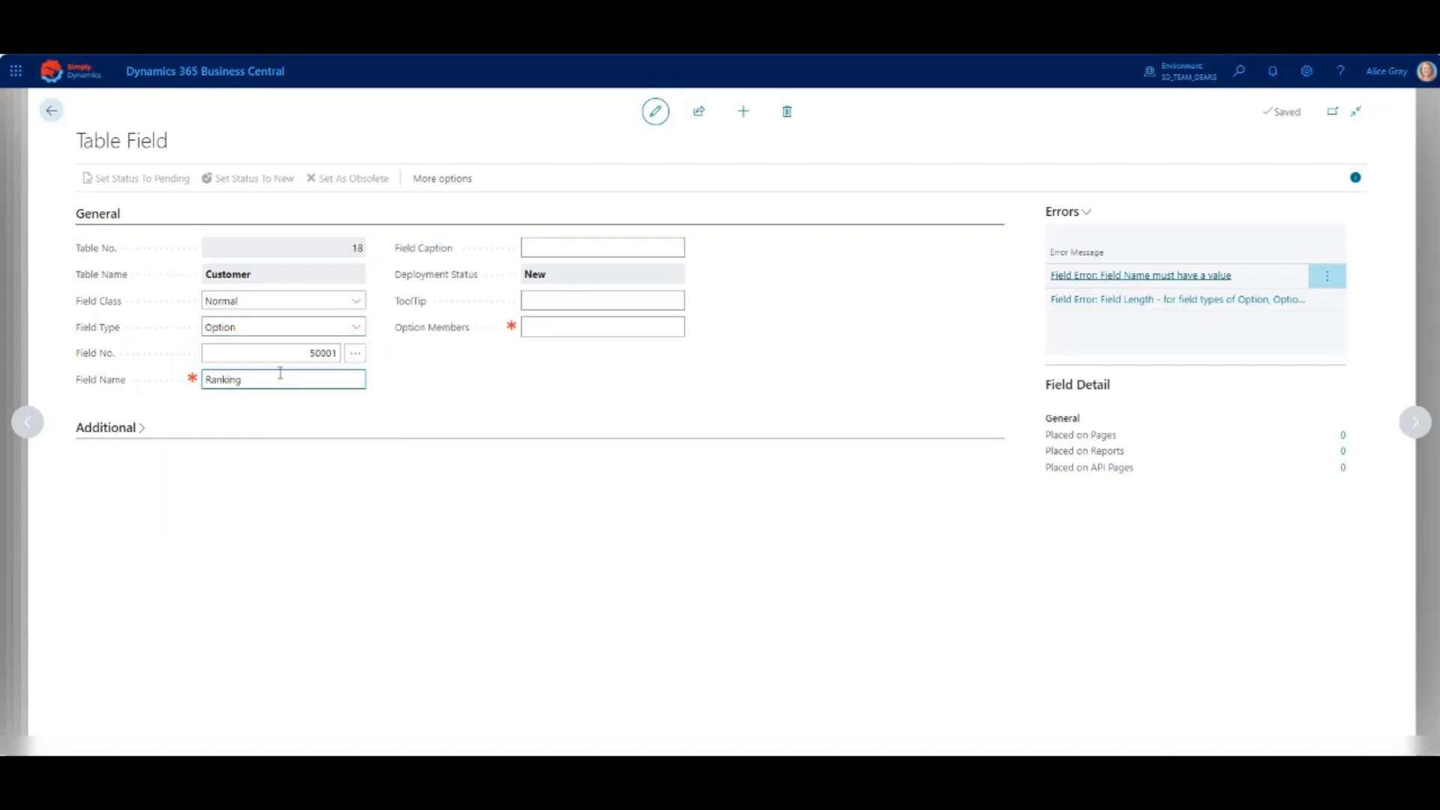
pyautogui.press('Tab')
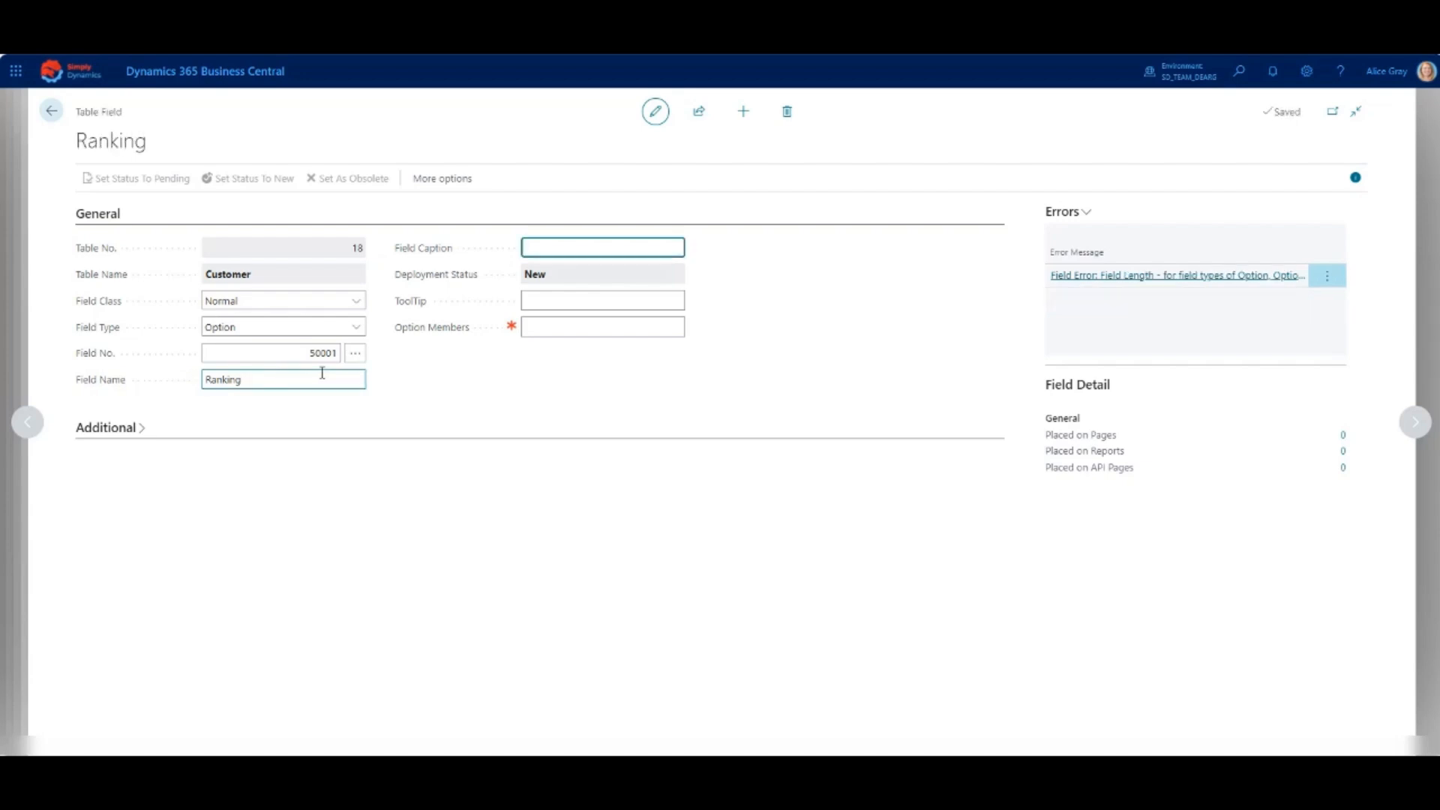
# - Enter the tooltip "Enter the customer's ranking" for the Ranking field
pyautogui.click(544, 300)
pyautogui.write("Snter the customer's rank")
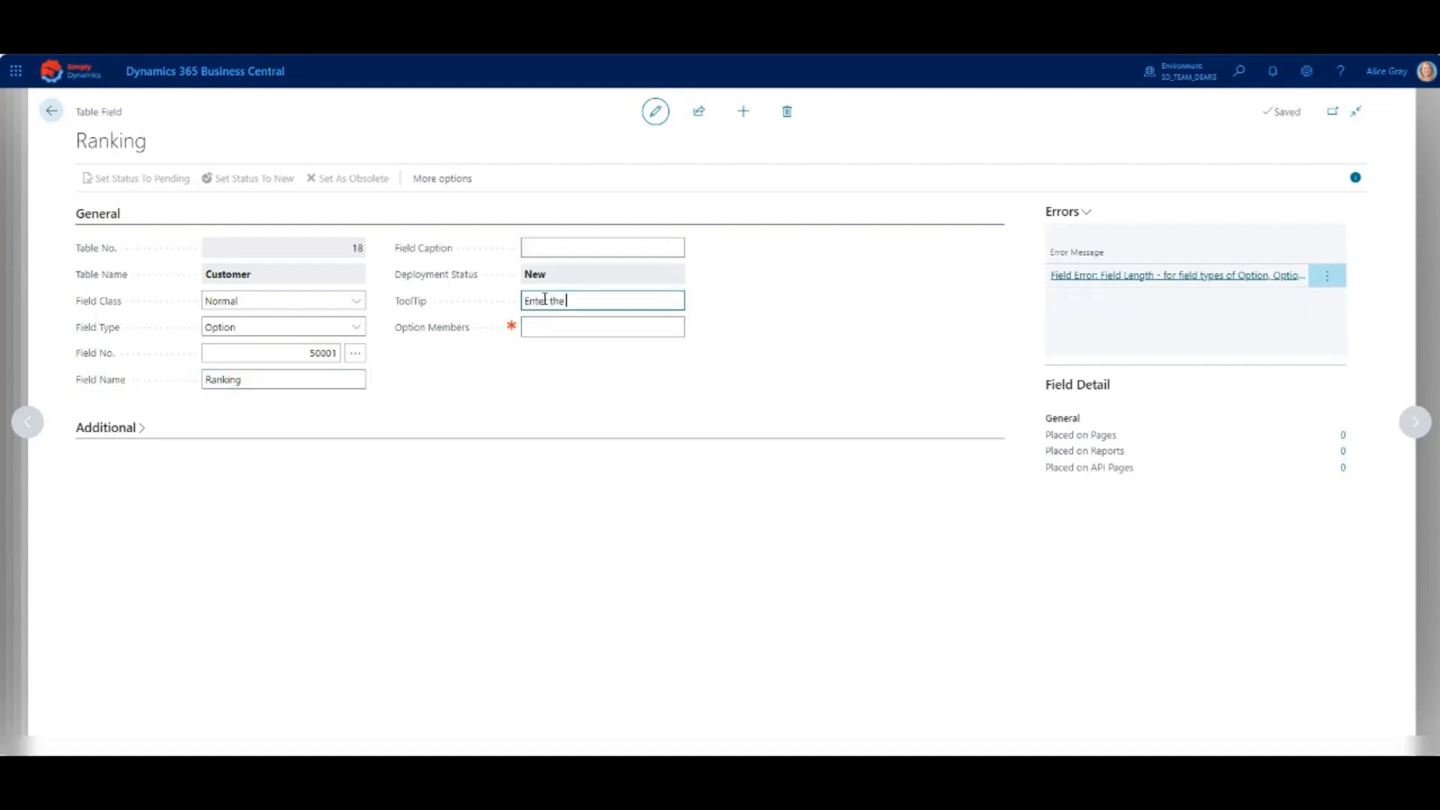
pyautogui.write('ing')
# - Define the Ranking option members as "0","1","2","3" and set the field's status to Pending
pyautogui.click(547, 325)
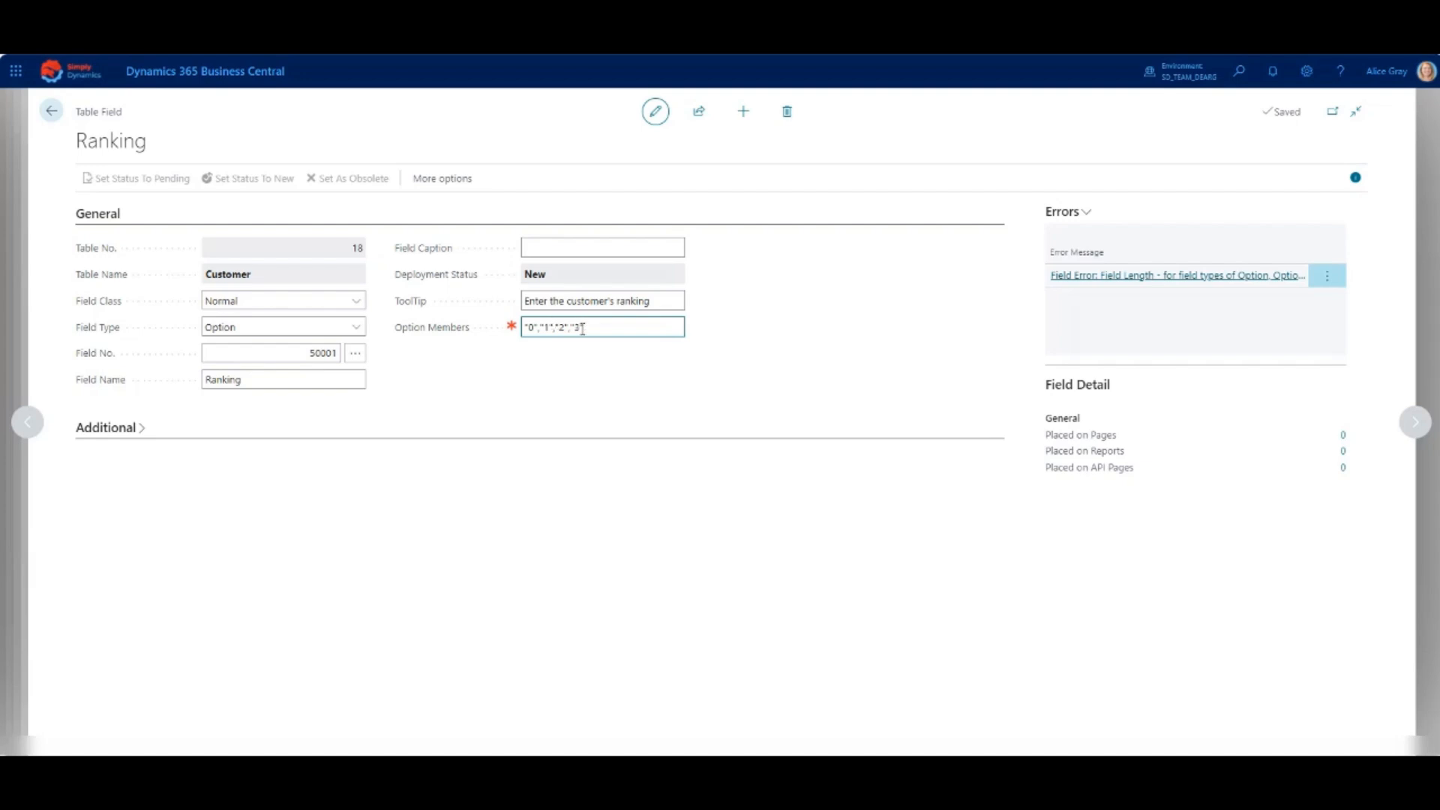
pyautogui.write('"')
pyautogui.press('Tab')
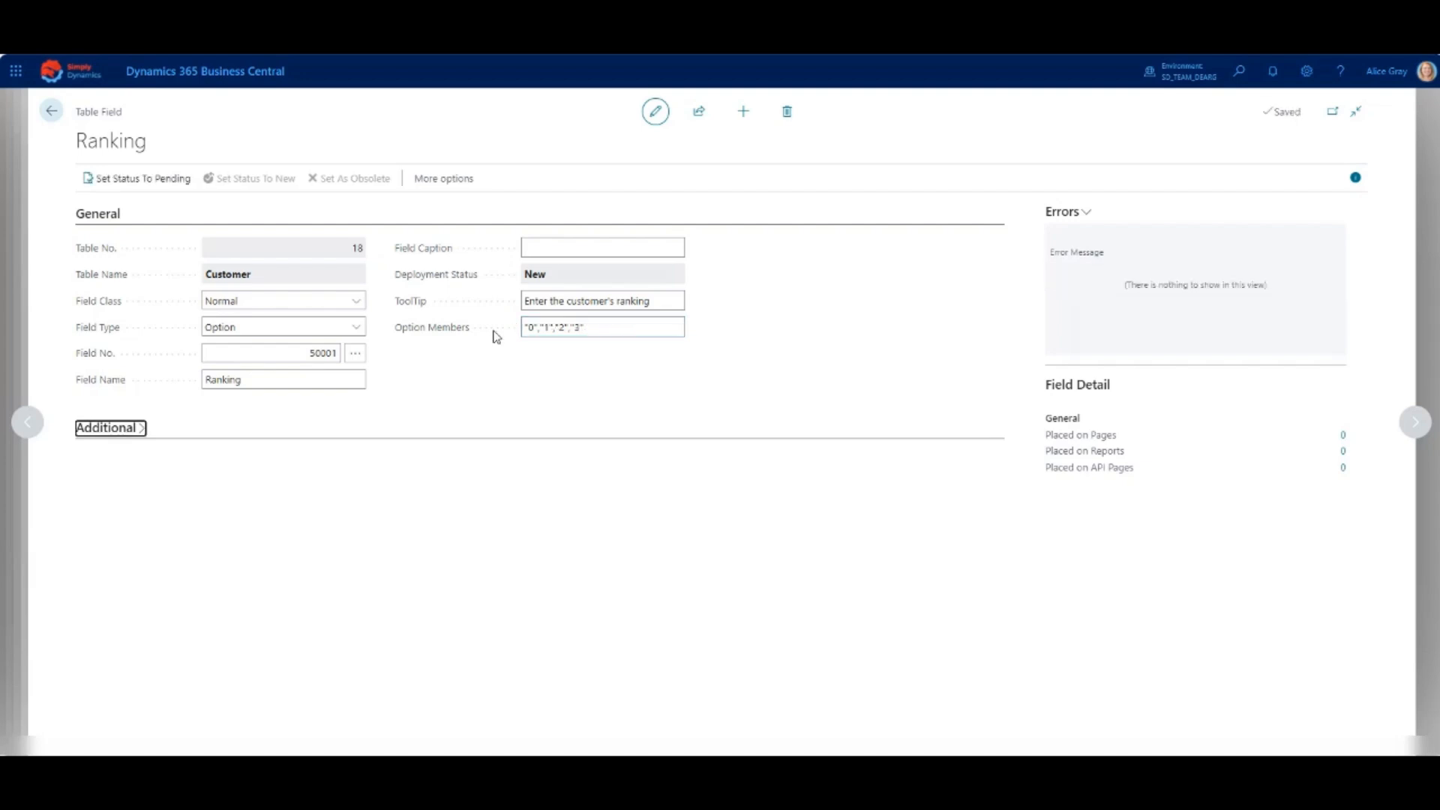
pyautogui.click(133, 180)
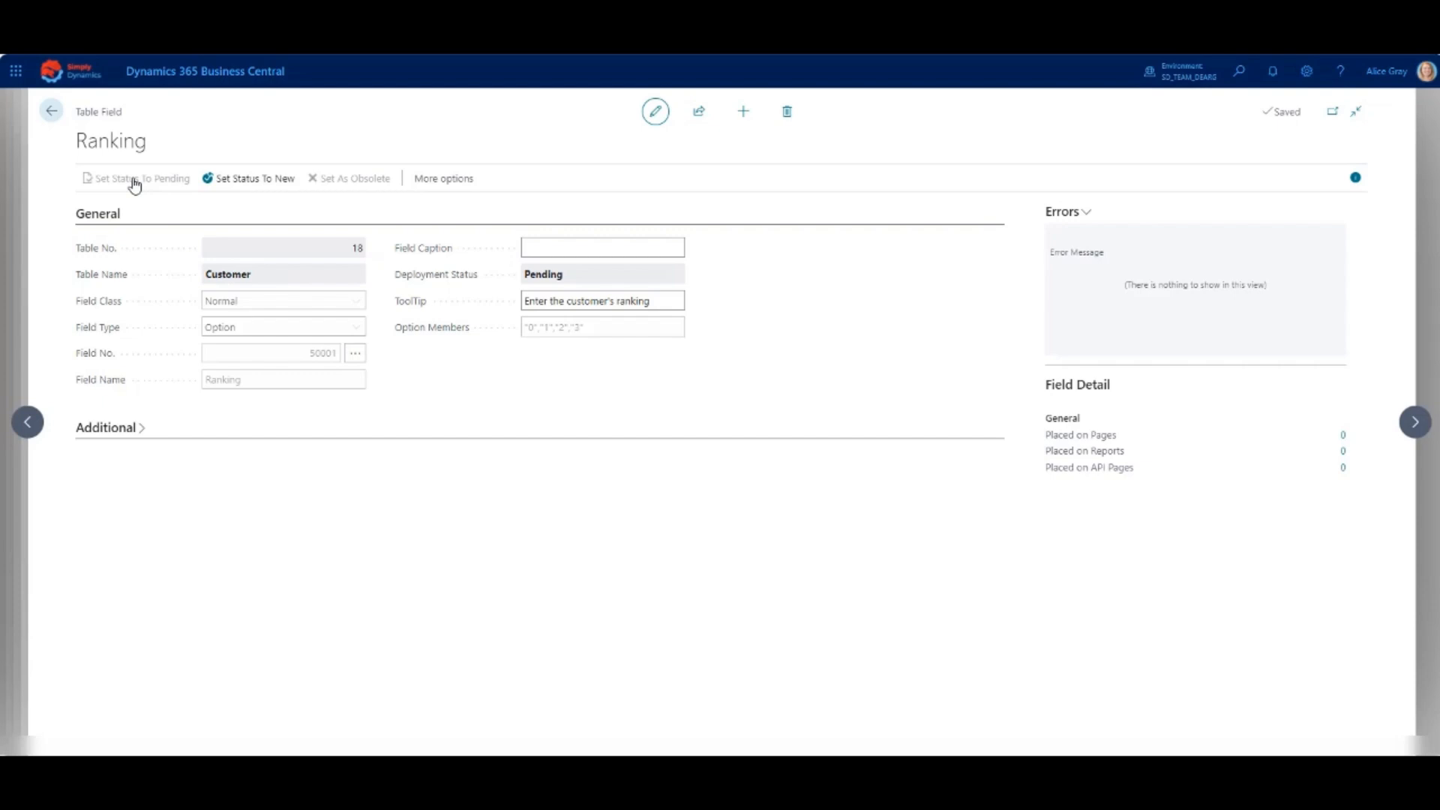
# - Add a third Customer table field of type Option and name it Classification
pyautogui.click(744, 114)
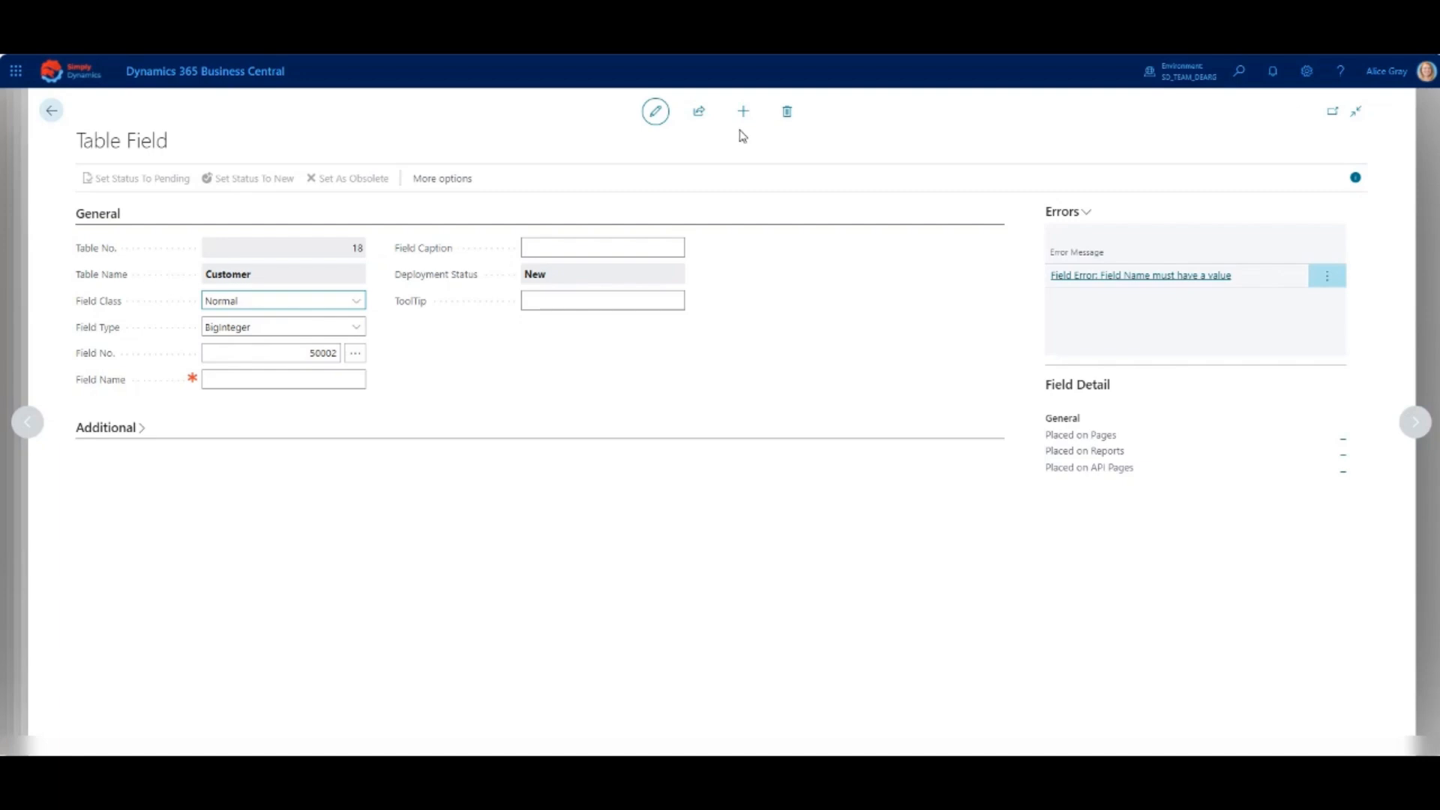
pyautogui.click(357, 328)
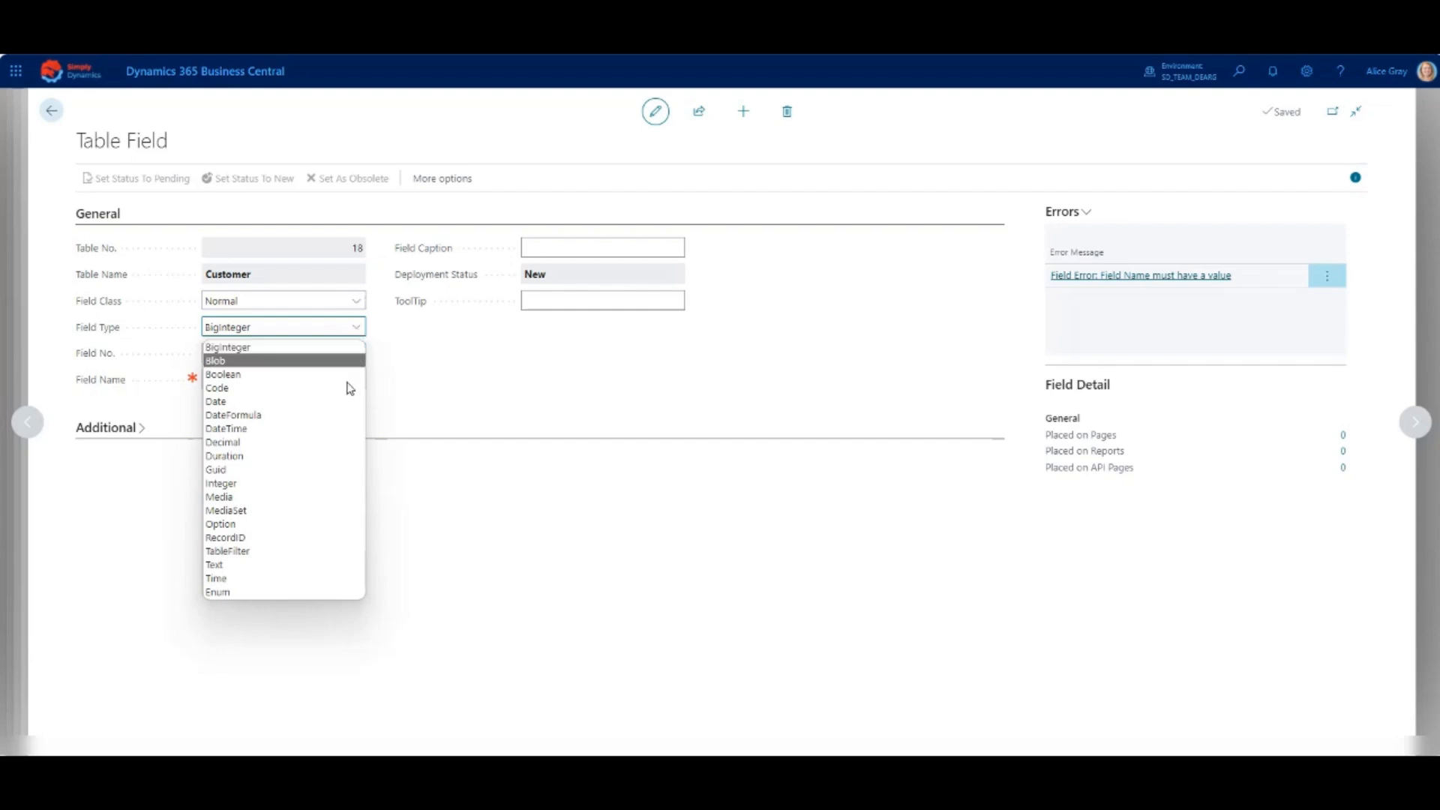
pyautogui.click(325, 534)
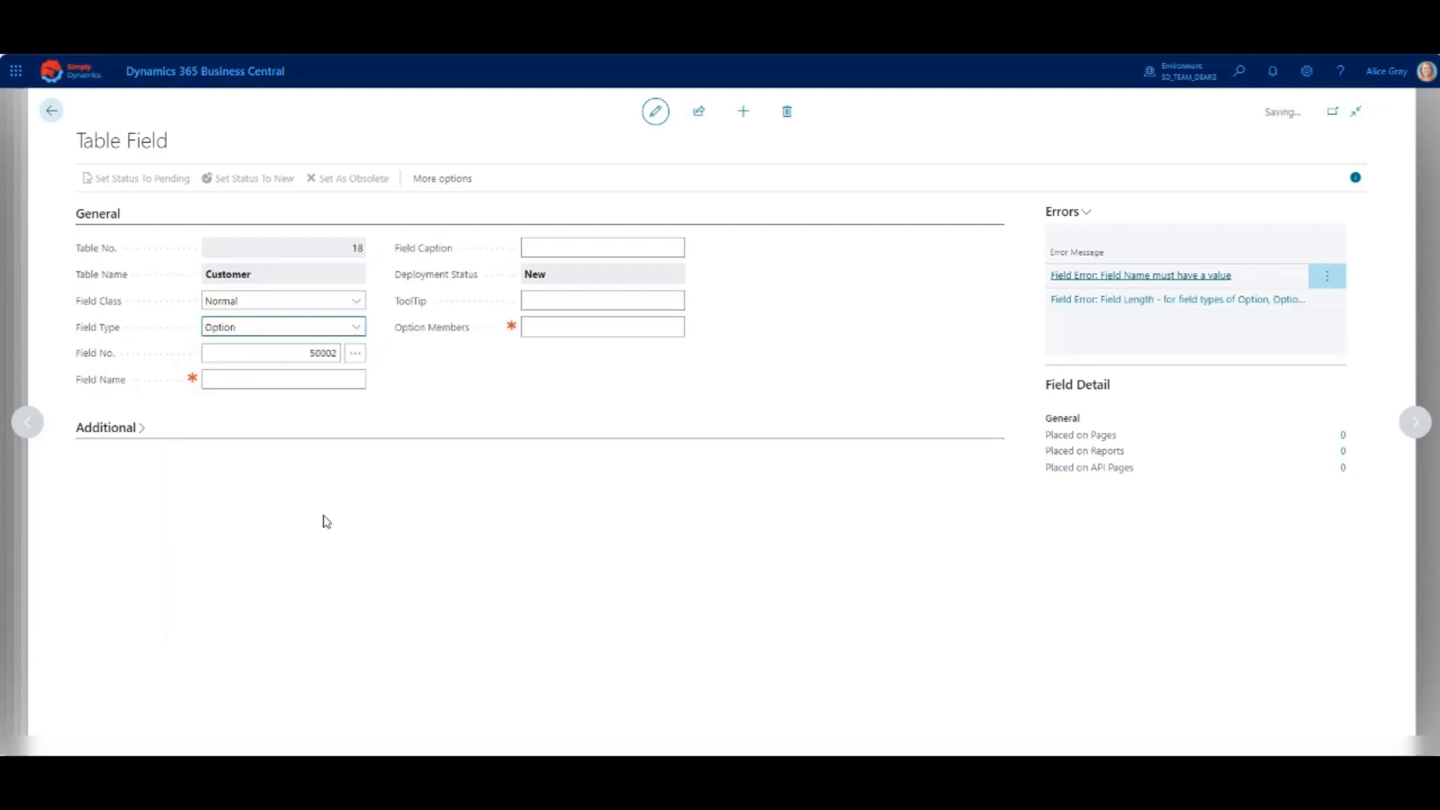
pyautogui.click(282, 376)
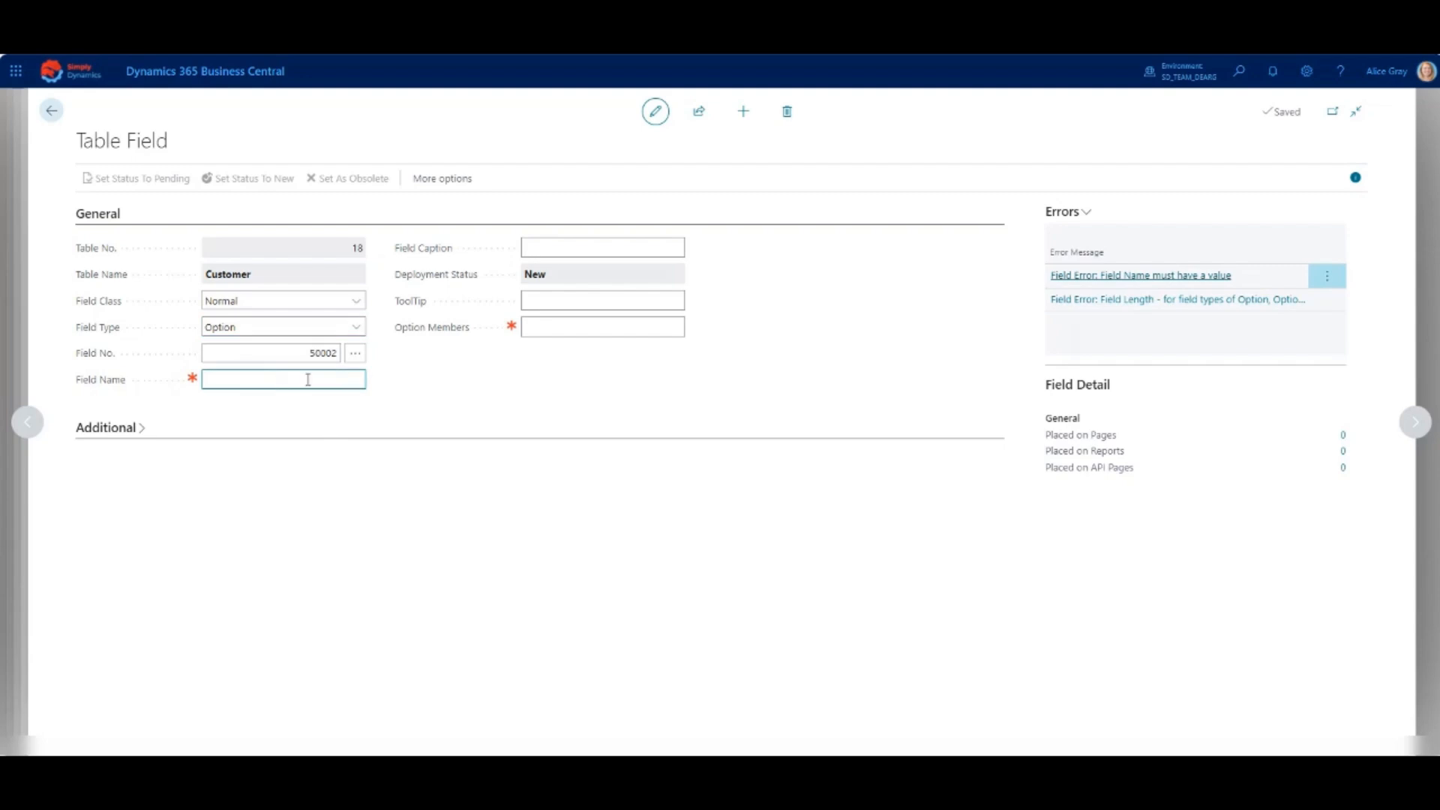
pyautogui.write('Classification')
# - Enter the tooltip "Enter the customer's classification" for the Classification field
pyautogui.press('Tab')
pyautogui.press('Tab')
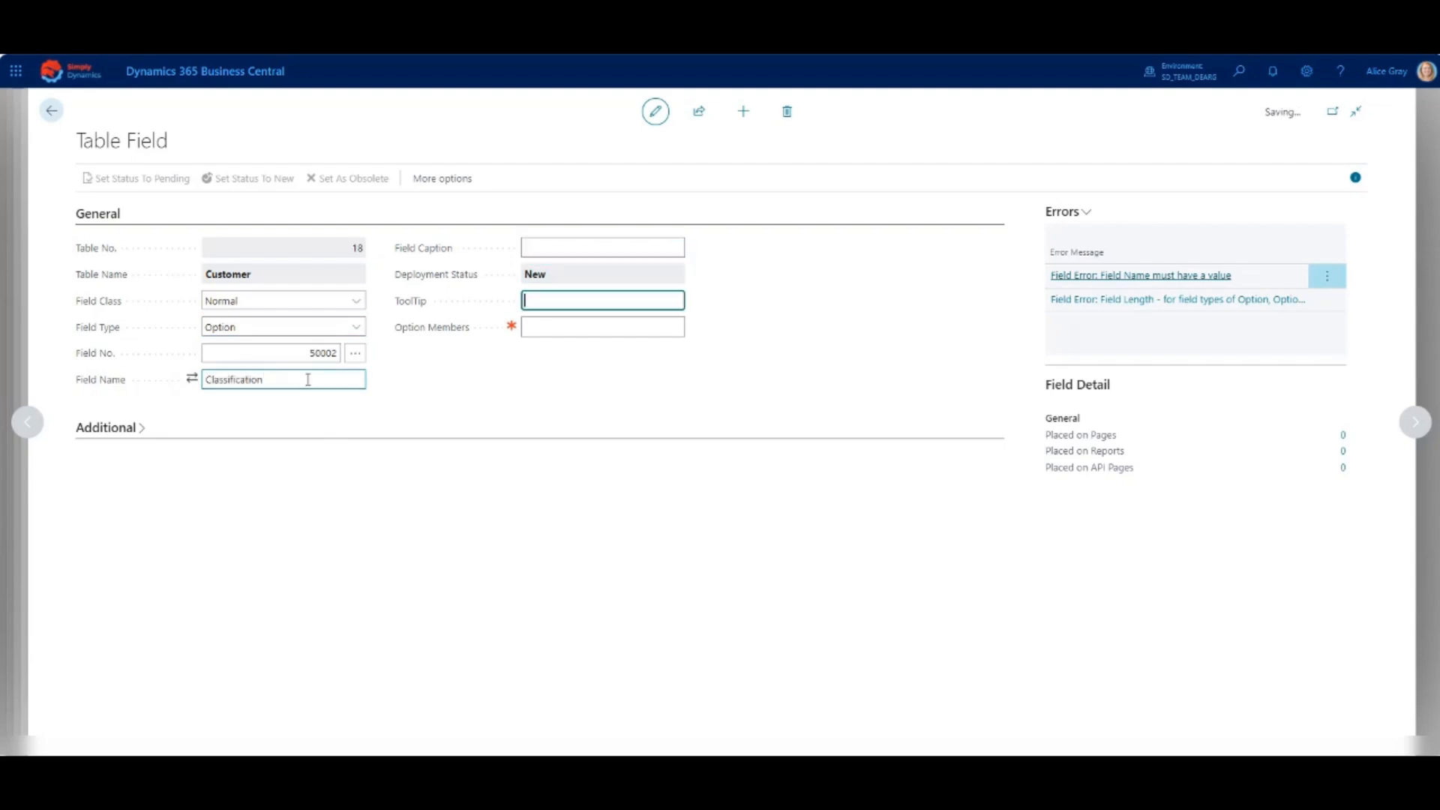
pyautogui.write('Enter thr')
pyautogui.write(' customer')
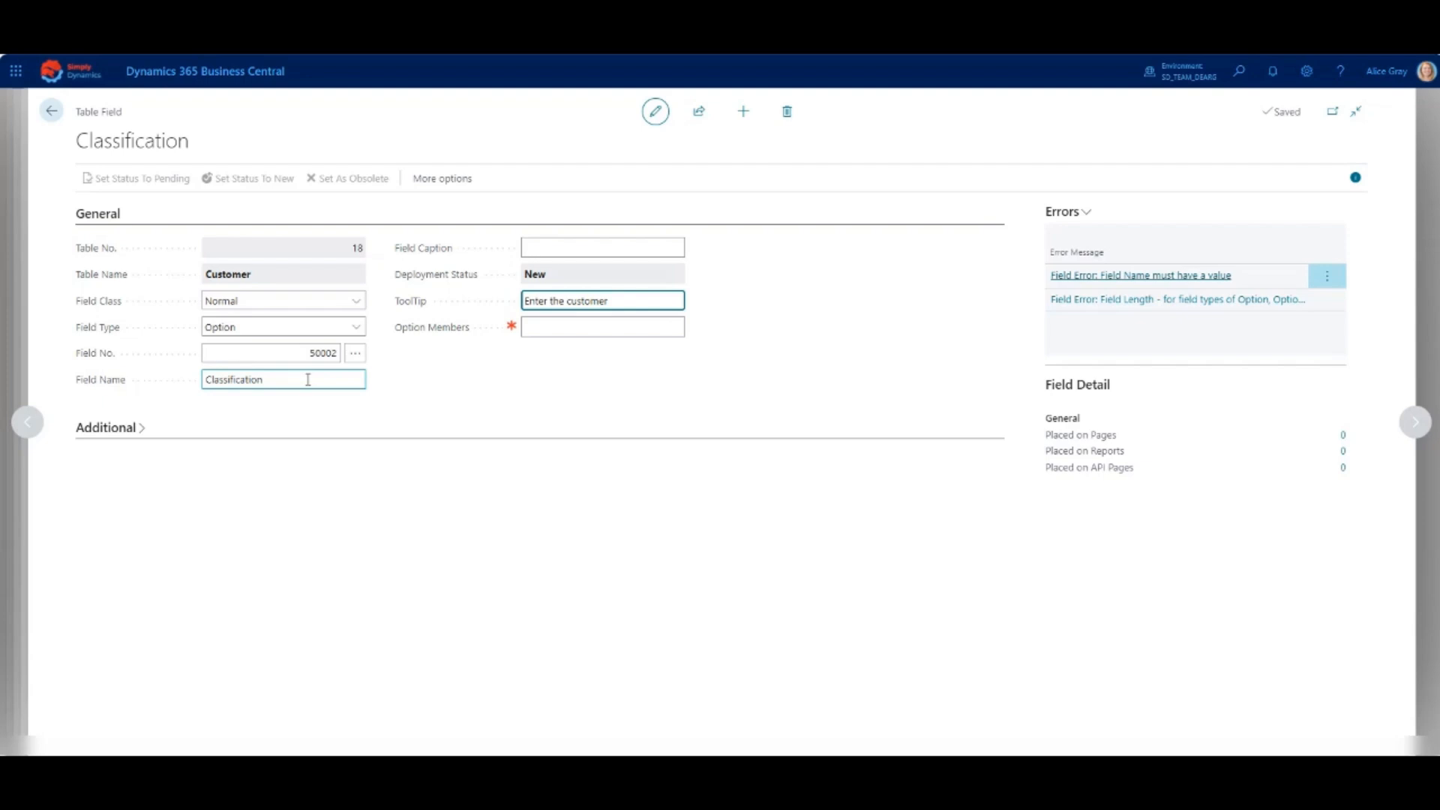
pyautogui.write("'s classification")
# - Define the Classification option members as a blank, Low, Medium and High (",Low,Medium,High") and set the field's status to Pending
pyautogui.press('Tab')
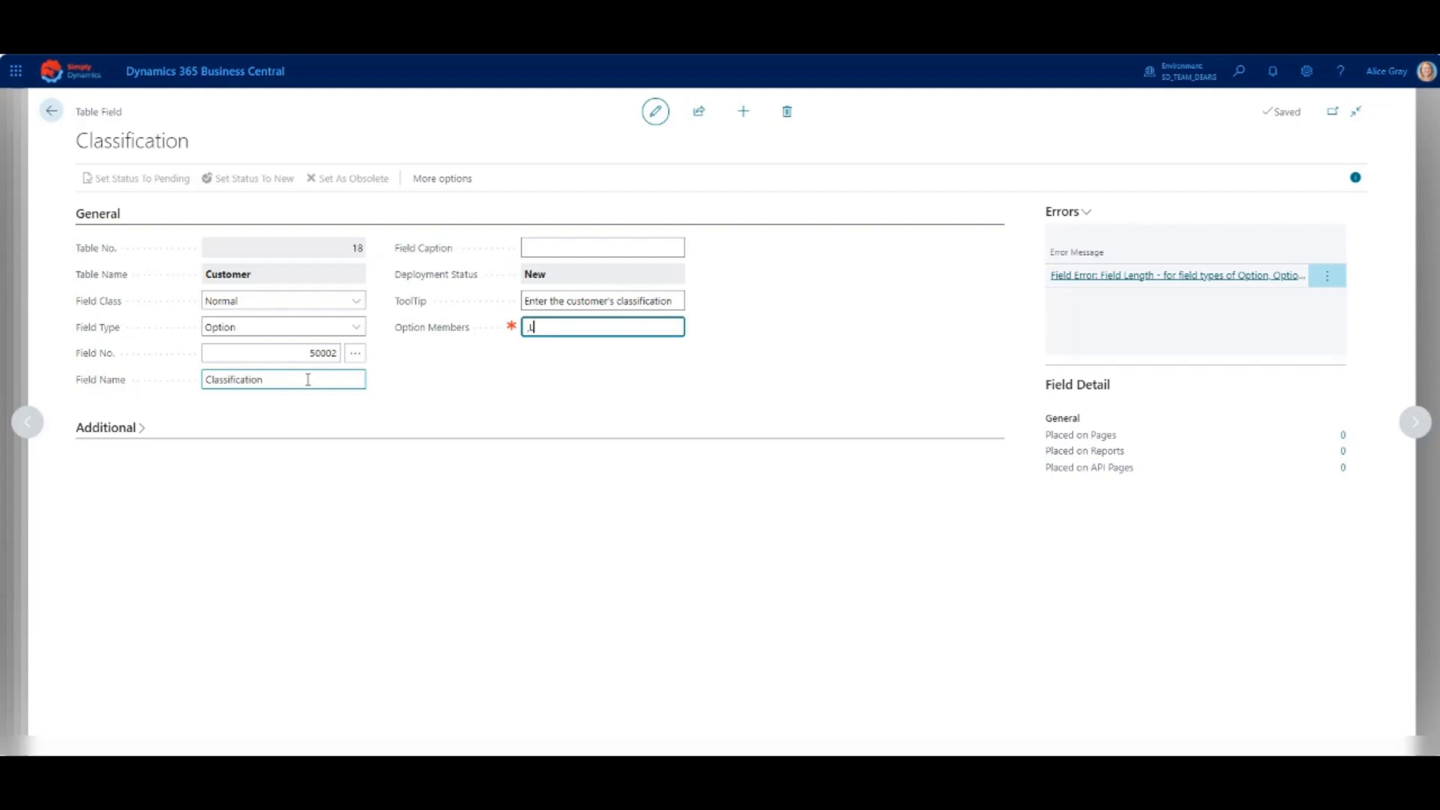
pyautogui.write(',Low,Medium,High')
pyautogui.press('Tab')
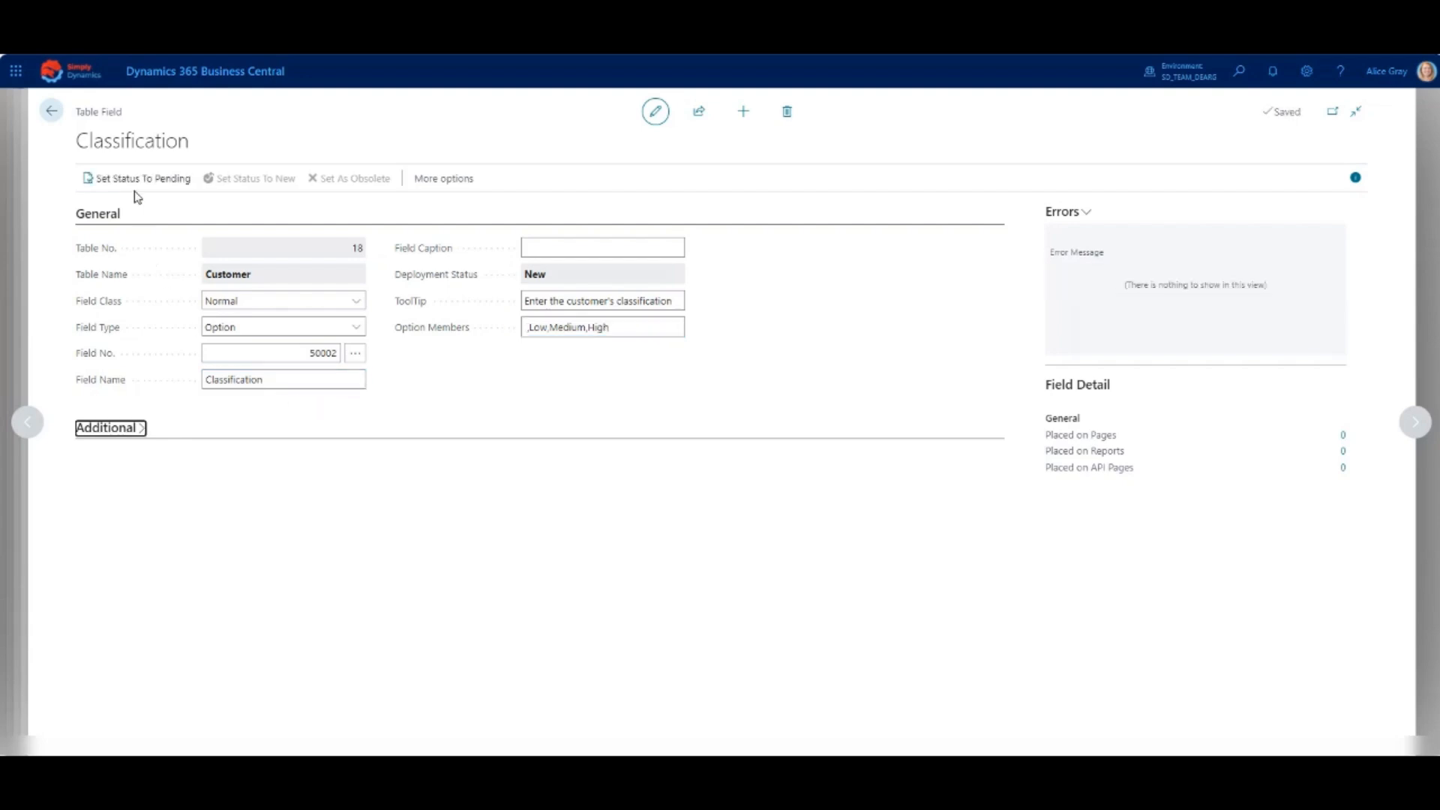
pyautogui.click(123, 179)
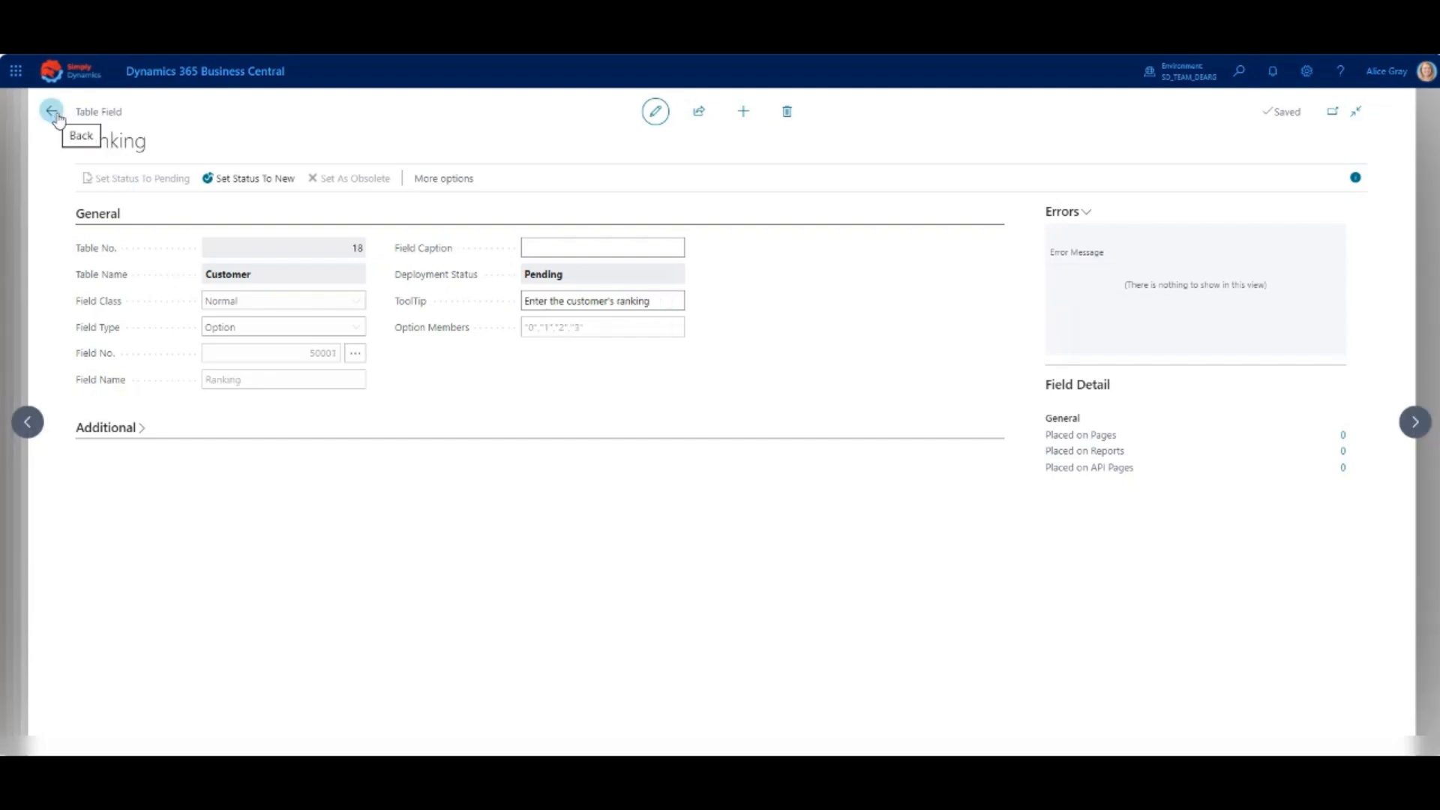
# - Select the Industry Sector, Ranking and Classification fields in the Customer table for placement on the Customer Card and Customer List pages
pyautogui.click(52, 112)
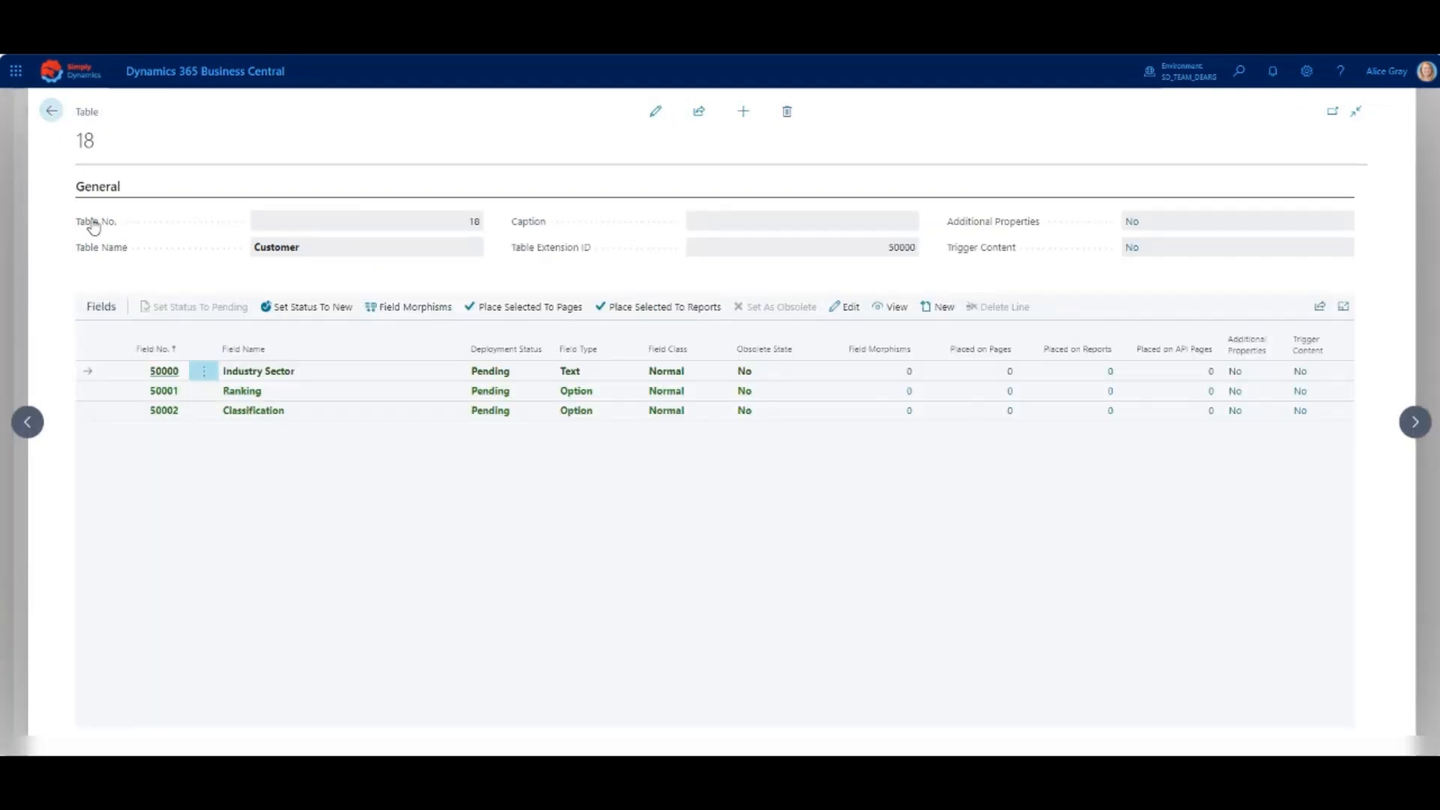
pyautogui.keyDown('ctrl'); pyautogui.click(173, 392); pyautogui.keyUp('ctrl')
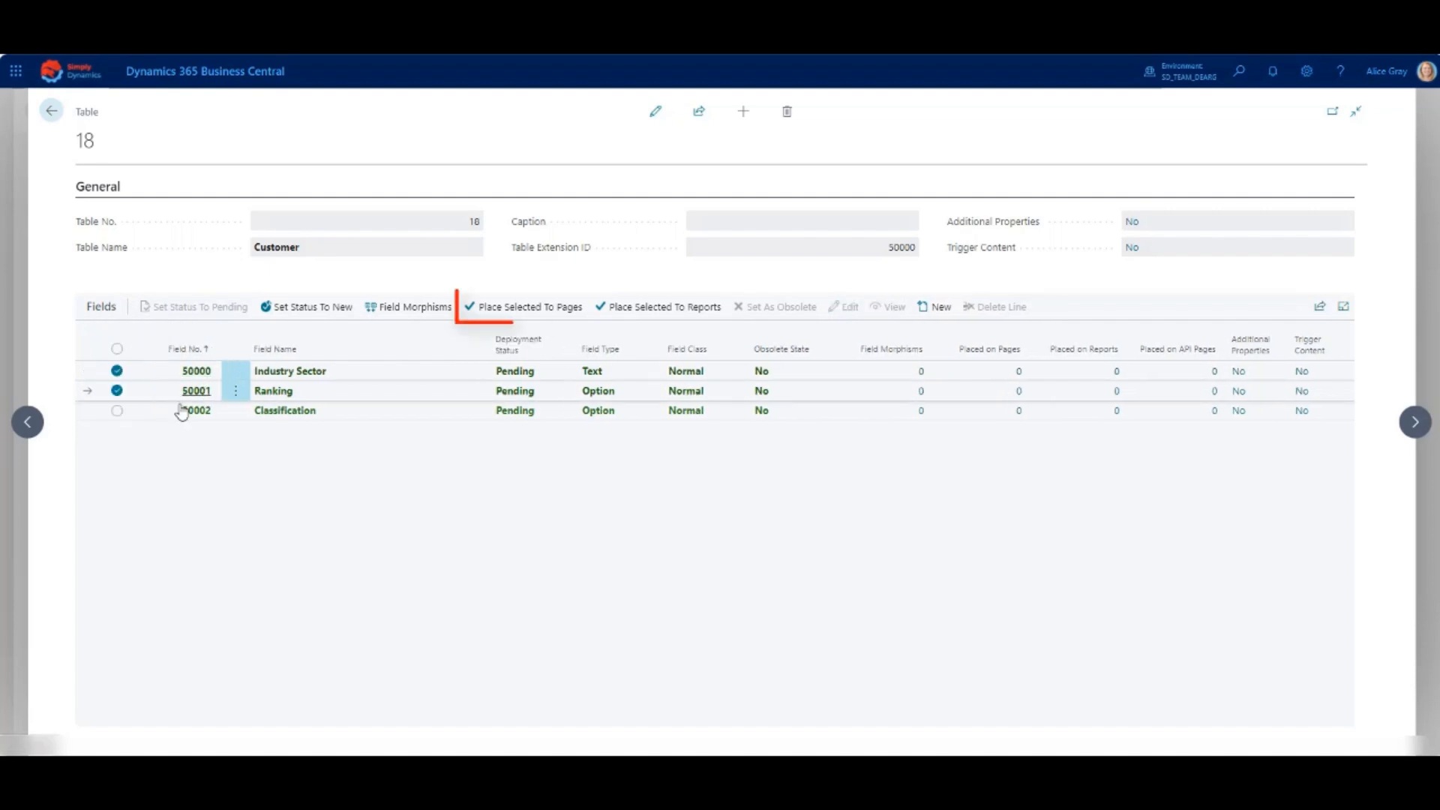
pyautogui.keyDown('ctrl'); pyautogui.click(192, 415); pyautogui.keyUp('ctrl')
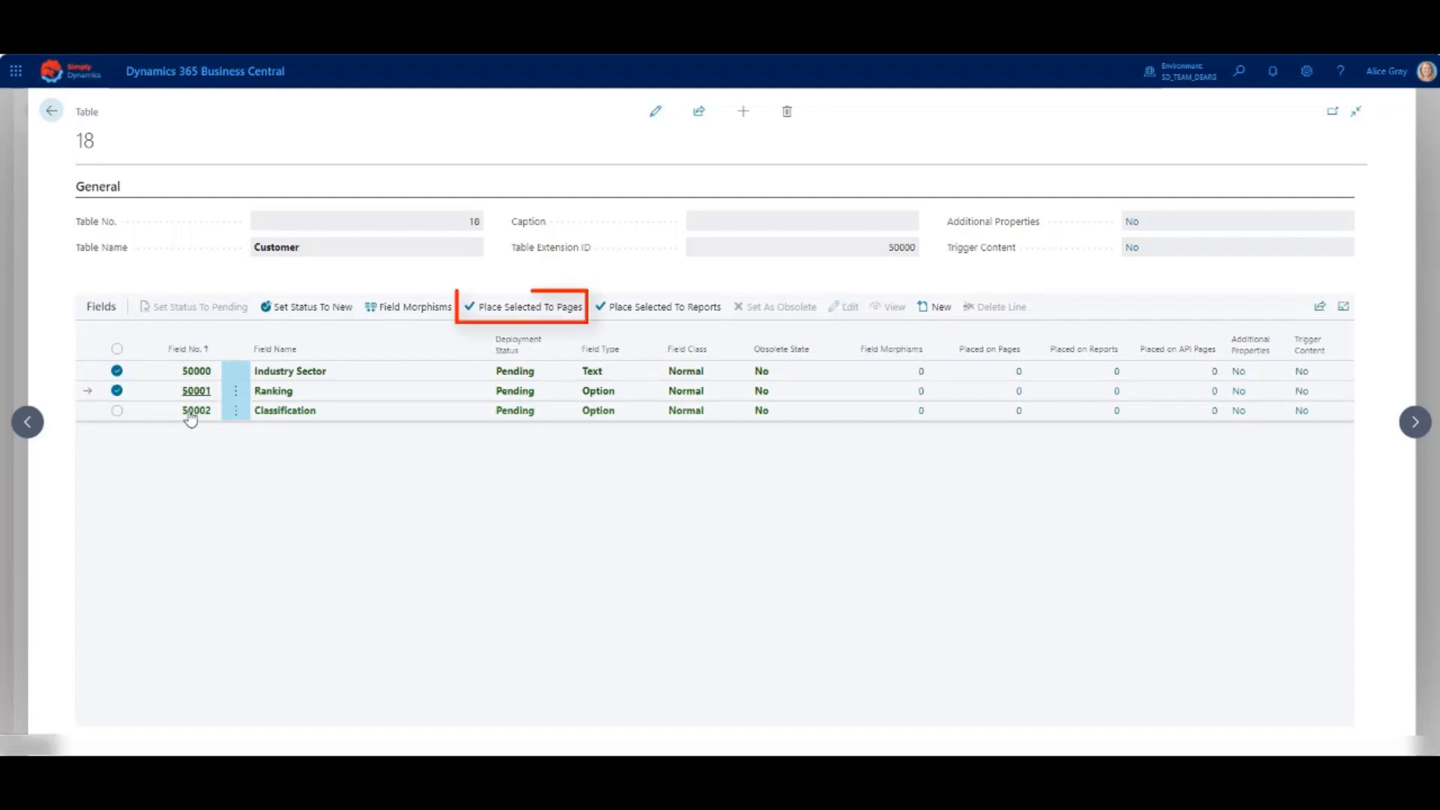
pyautogui.click(565, 318)
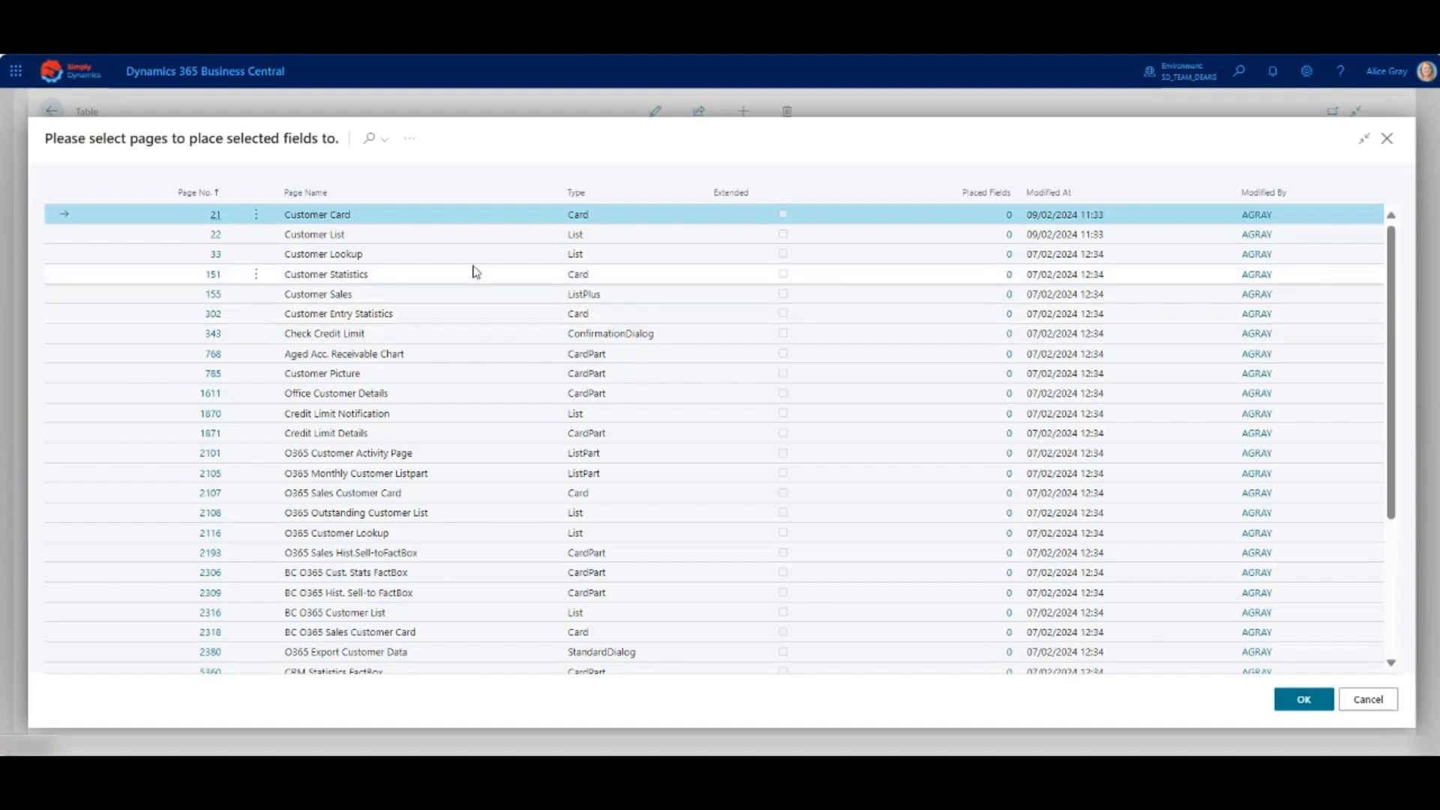
pyautogui.keyDown('ctrl'); pyautogui.click(425, 237); pyautogui.keyUp('ctrl')
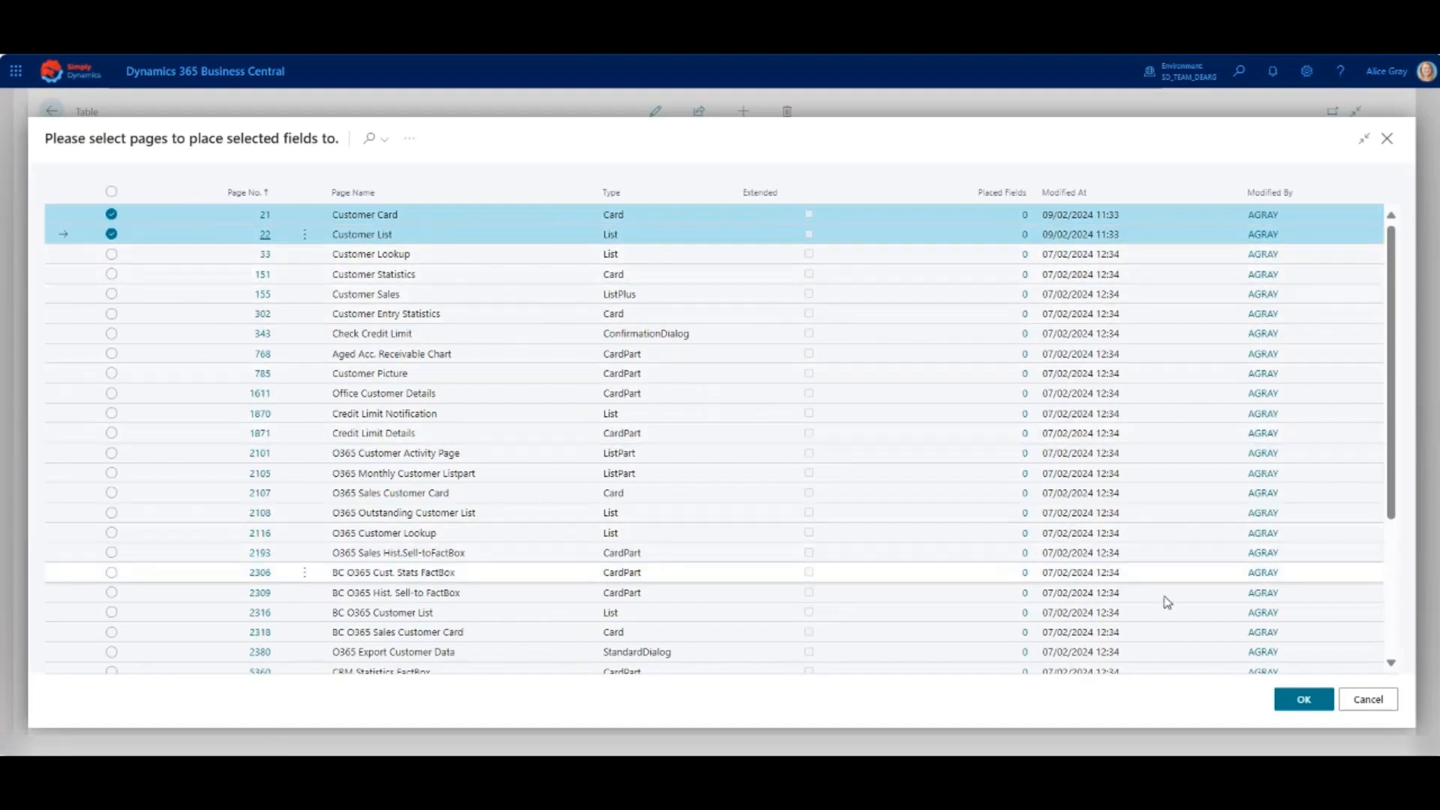
pyautogui.click(1305, 700)
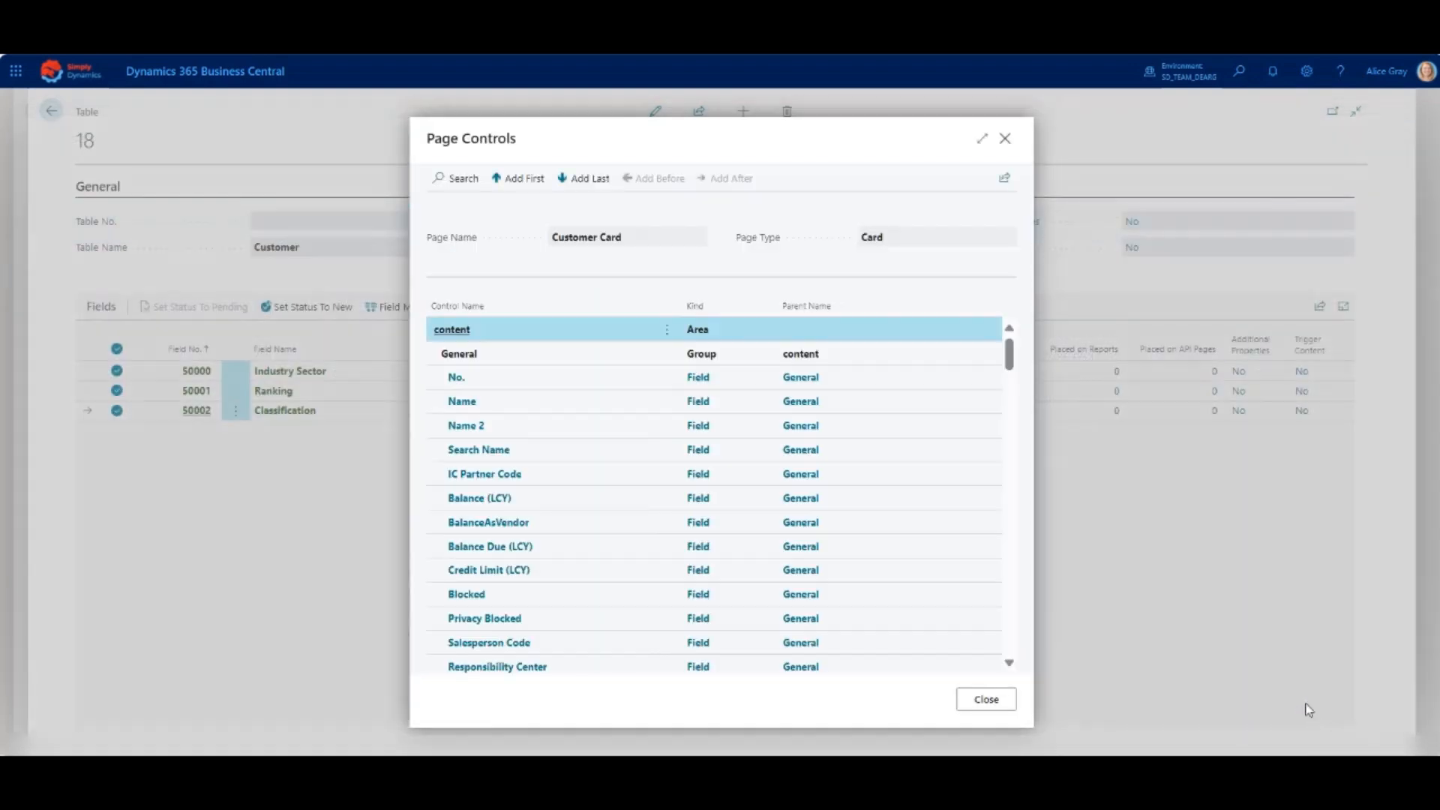
# - Place the selected fields after the Name field on both the Customer Card and the Customer List
pyautogui.click(543, 405)
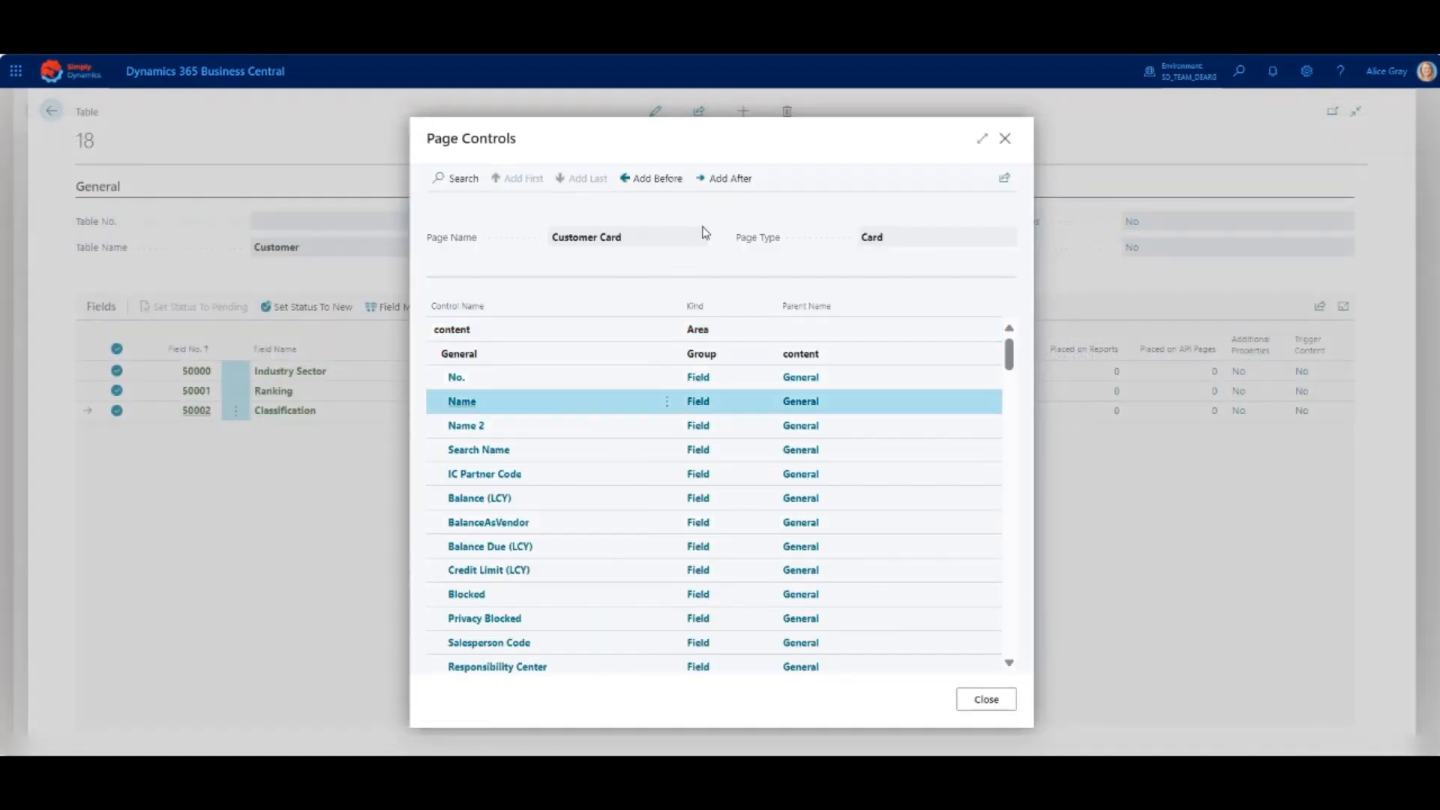
pyautogui.click(726, 180)
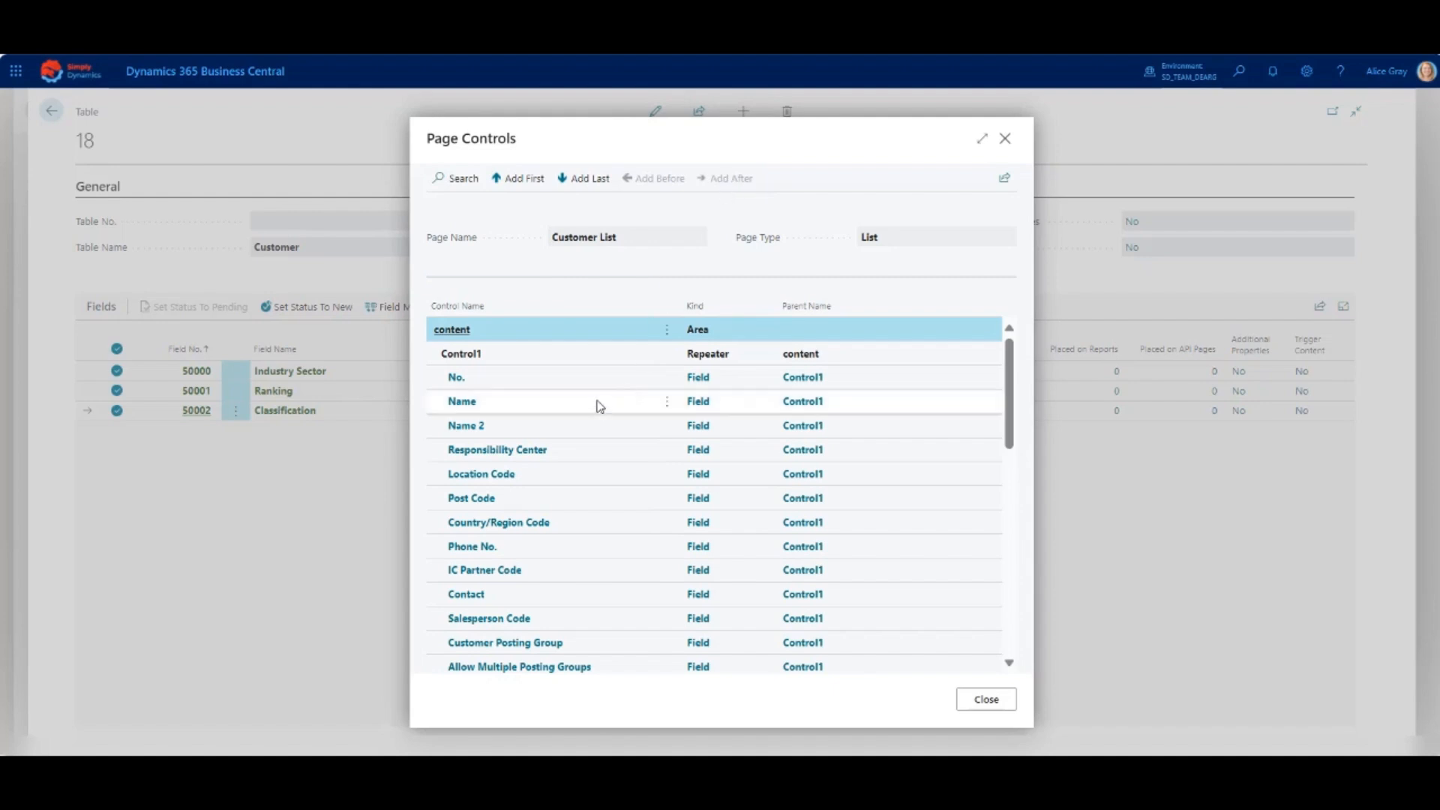
pyautogui.click(594, 404)
pyautogui.click(726, 180)
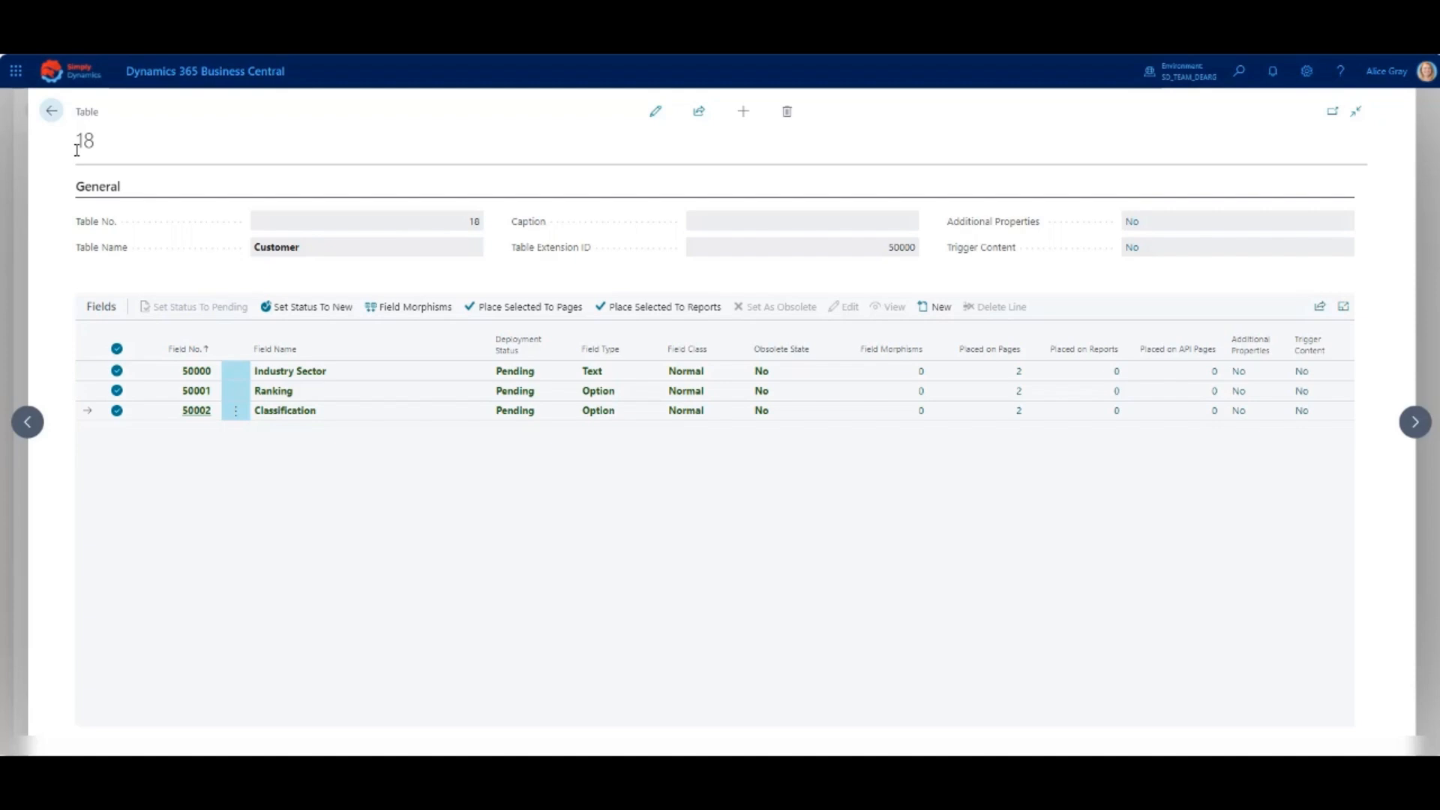
# - Return to SD Easy Customise Setup and publish the app with the pending changes, acknowledging the installation notice
pyautogui.click(51, 112)
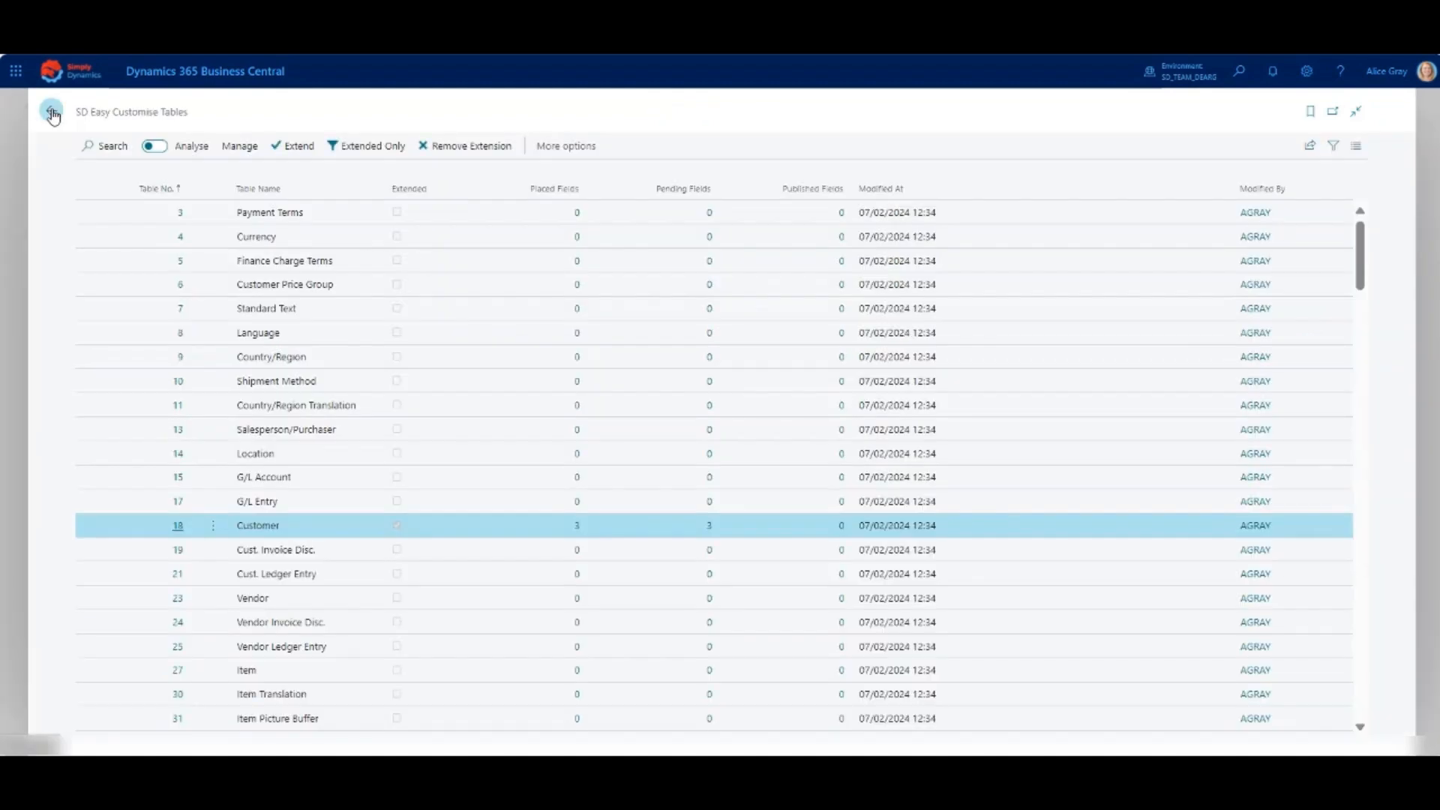
pyautogui.click(52, 114)
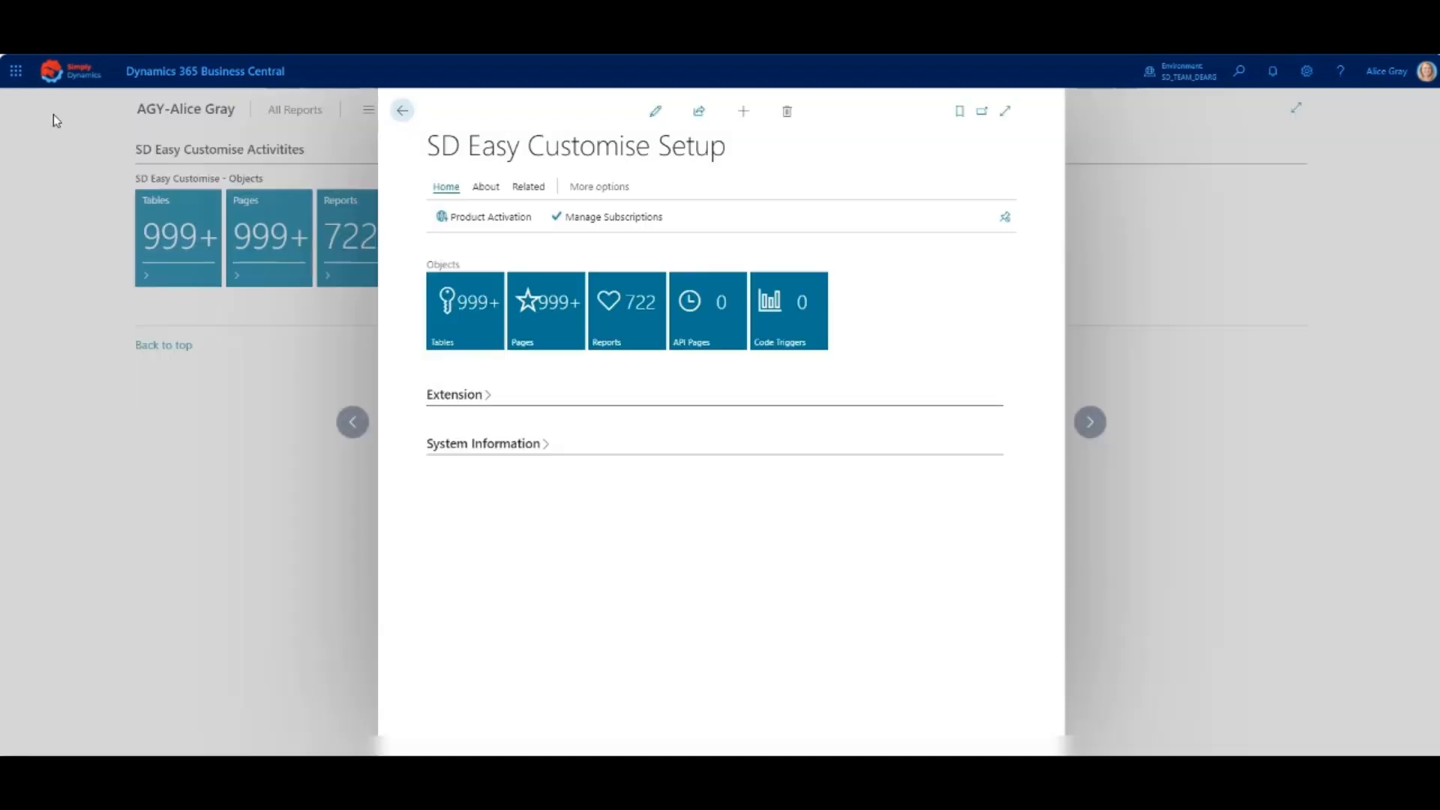
pyautogui.click(528, 188)
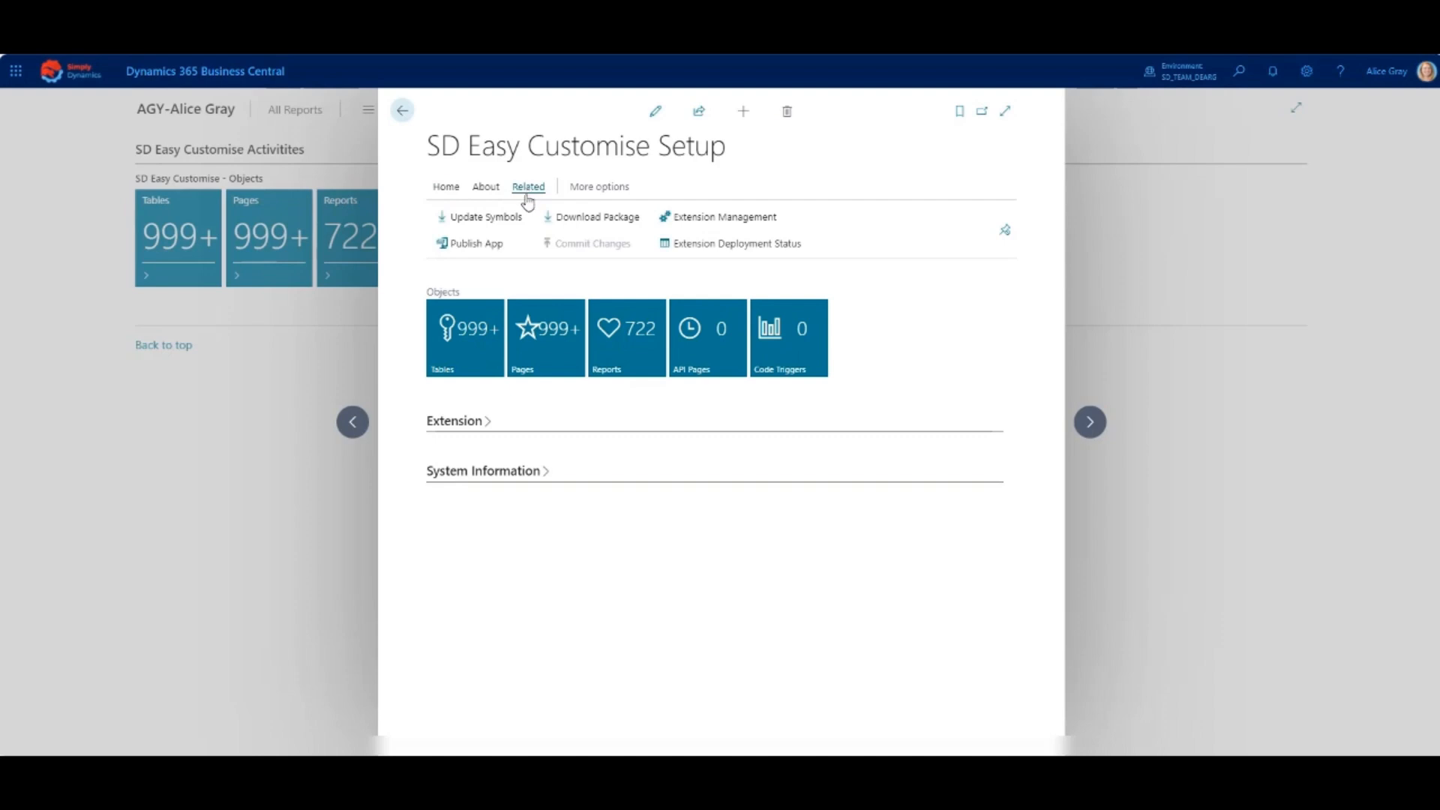
pyautogui.click(485, 252)
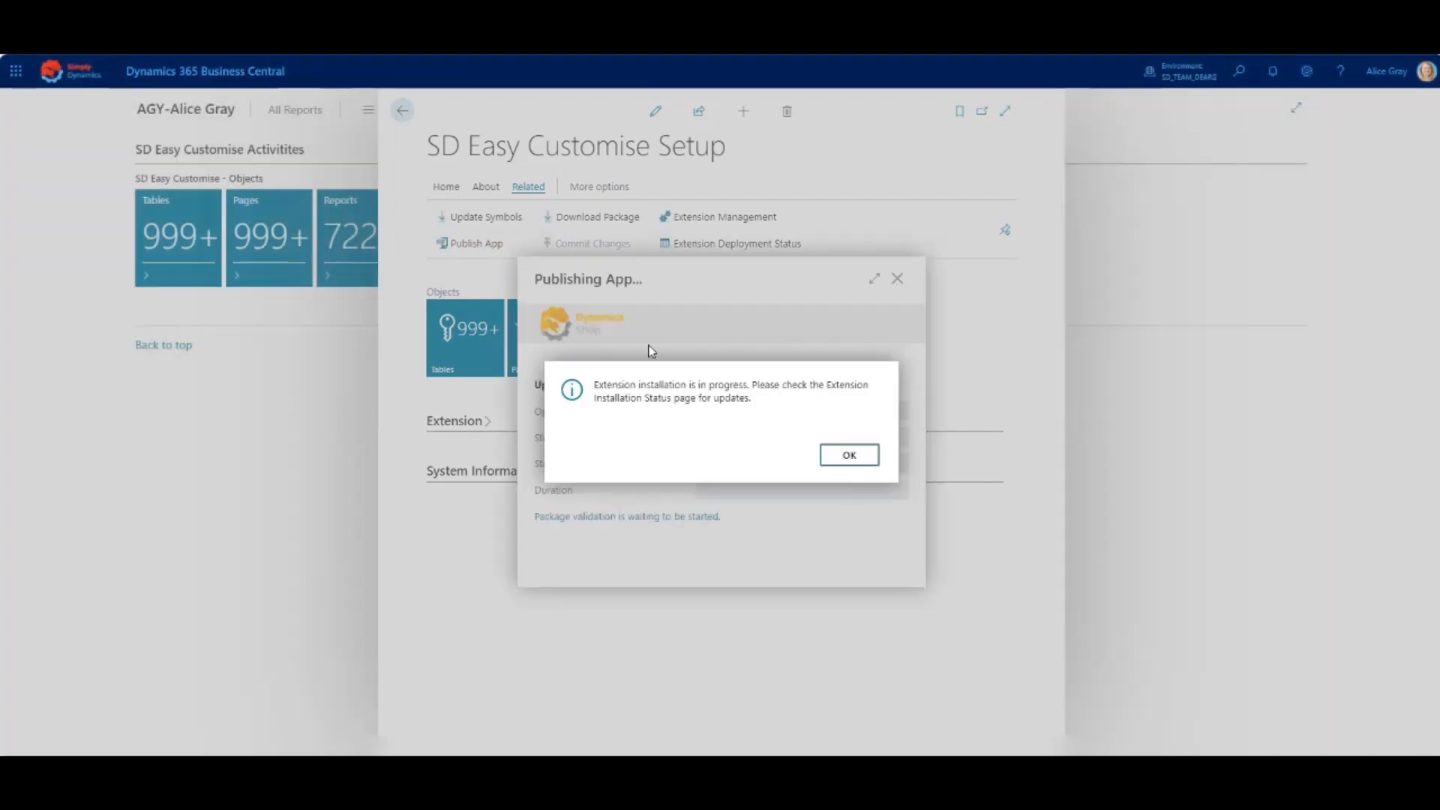
pyautogui.click(846, 457)
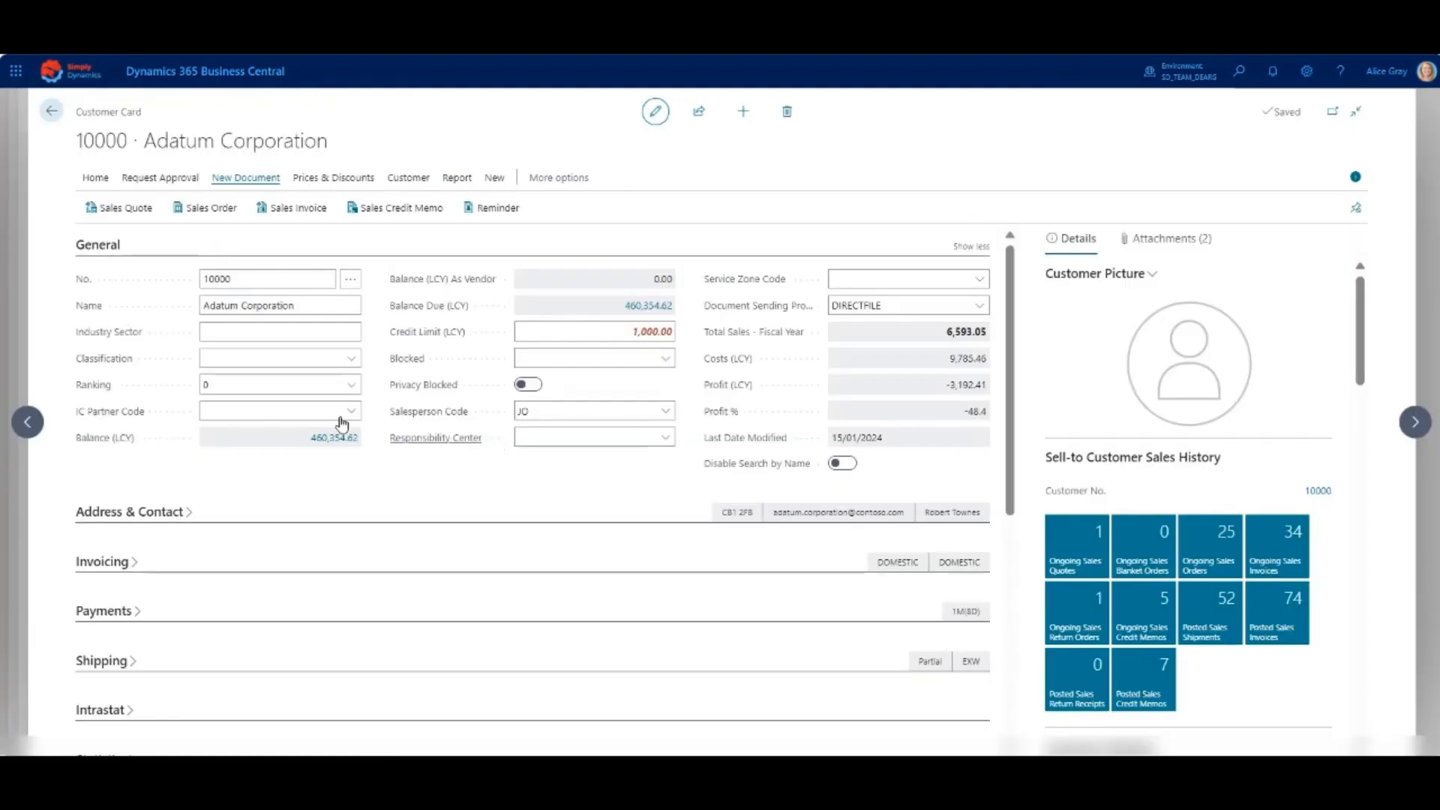
# - Enter "Corporation" as the Industry Sector on the Adatum Corporation customer card
pyautogui.click(230, 330)
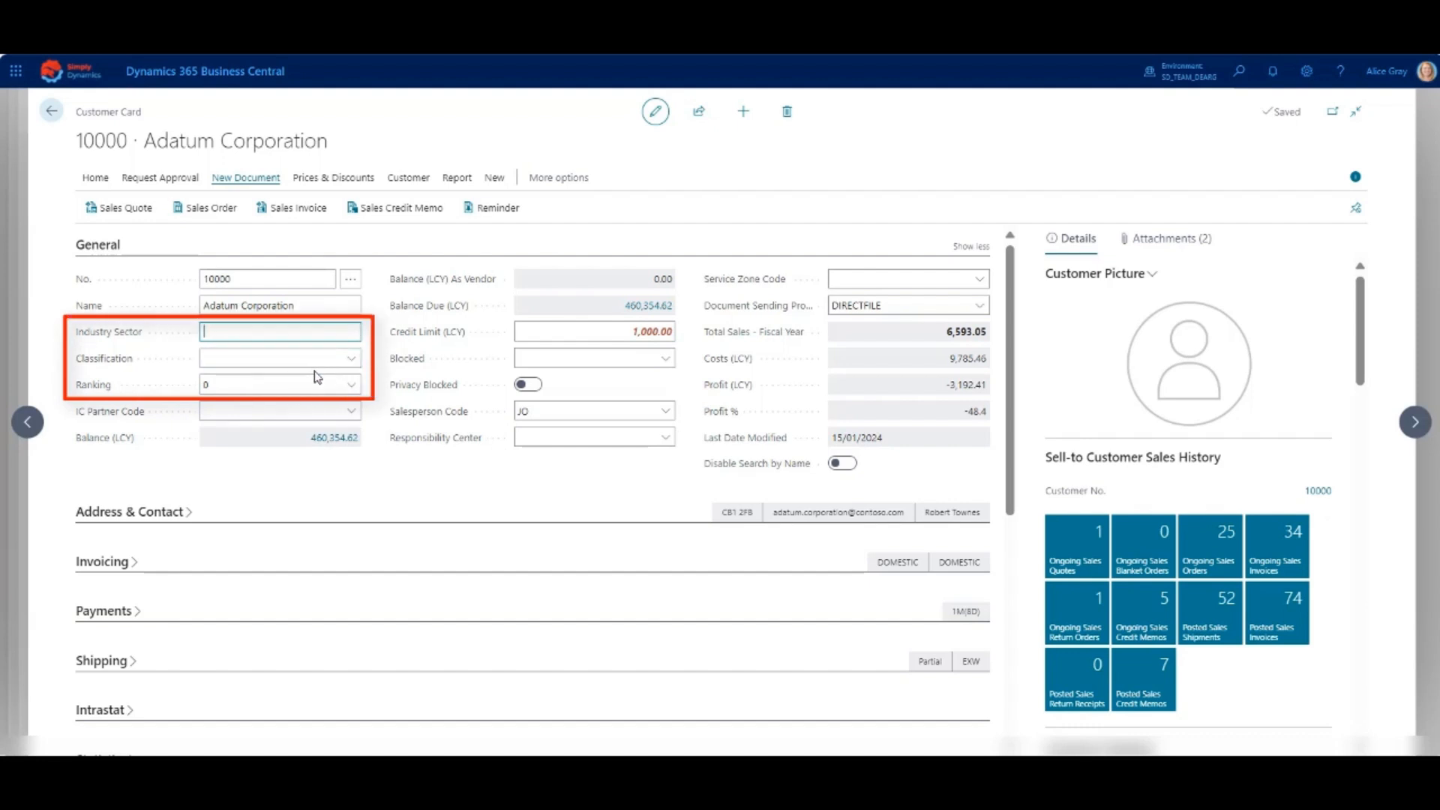
pyautogui.write('Corporat')
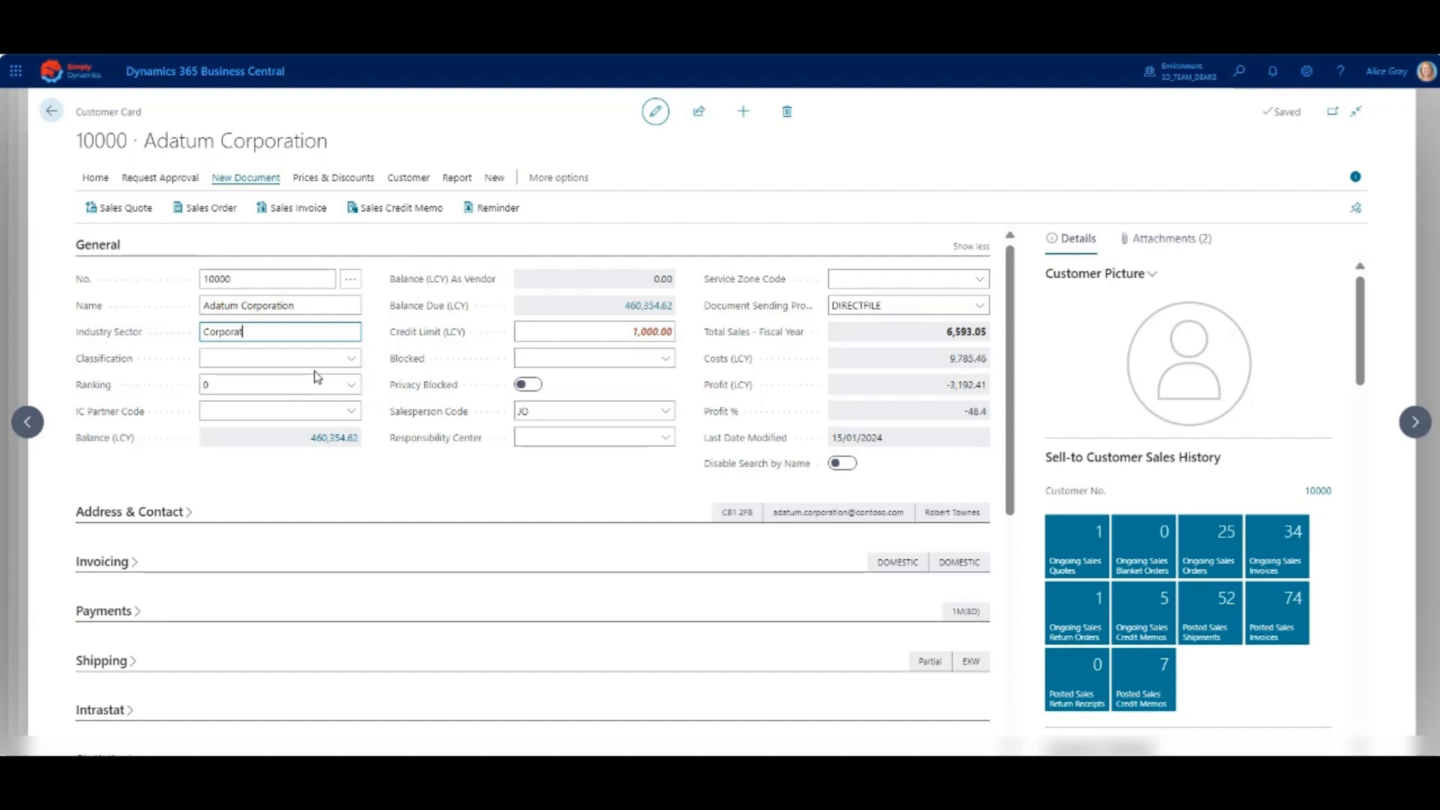
pyautogui.write('ion')
pyautogui.press('Tab')
# - Set the Adatum Corporation customer's Classification to Medium and Ranking to 2
pyautogui.click(356, 366)
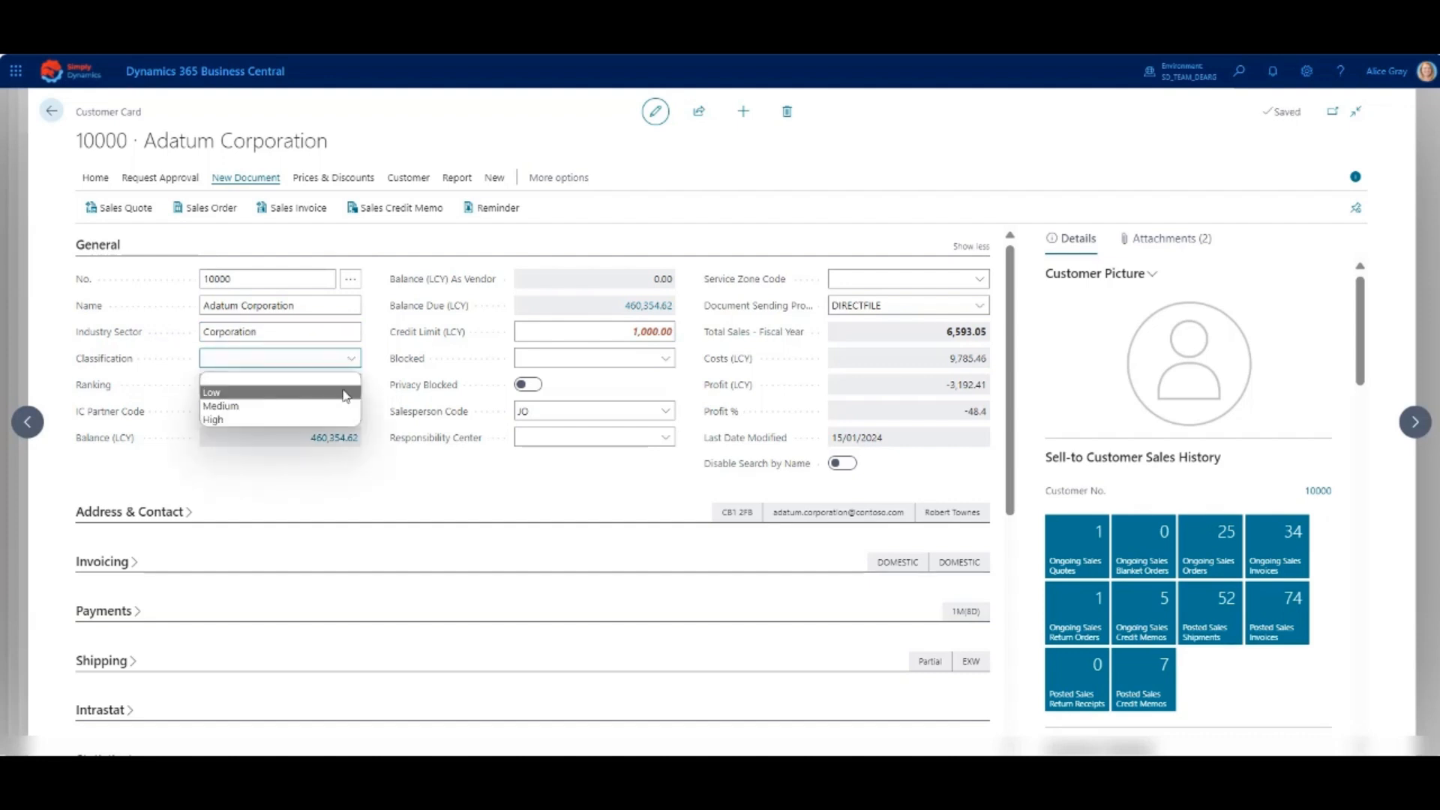
pyautogui.click(346, 406)
pyautogui.click(351, 385)
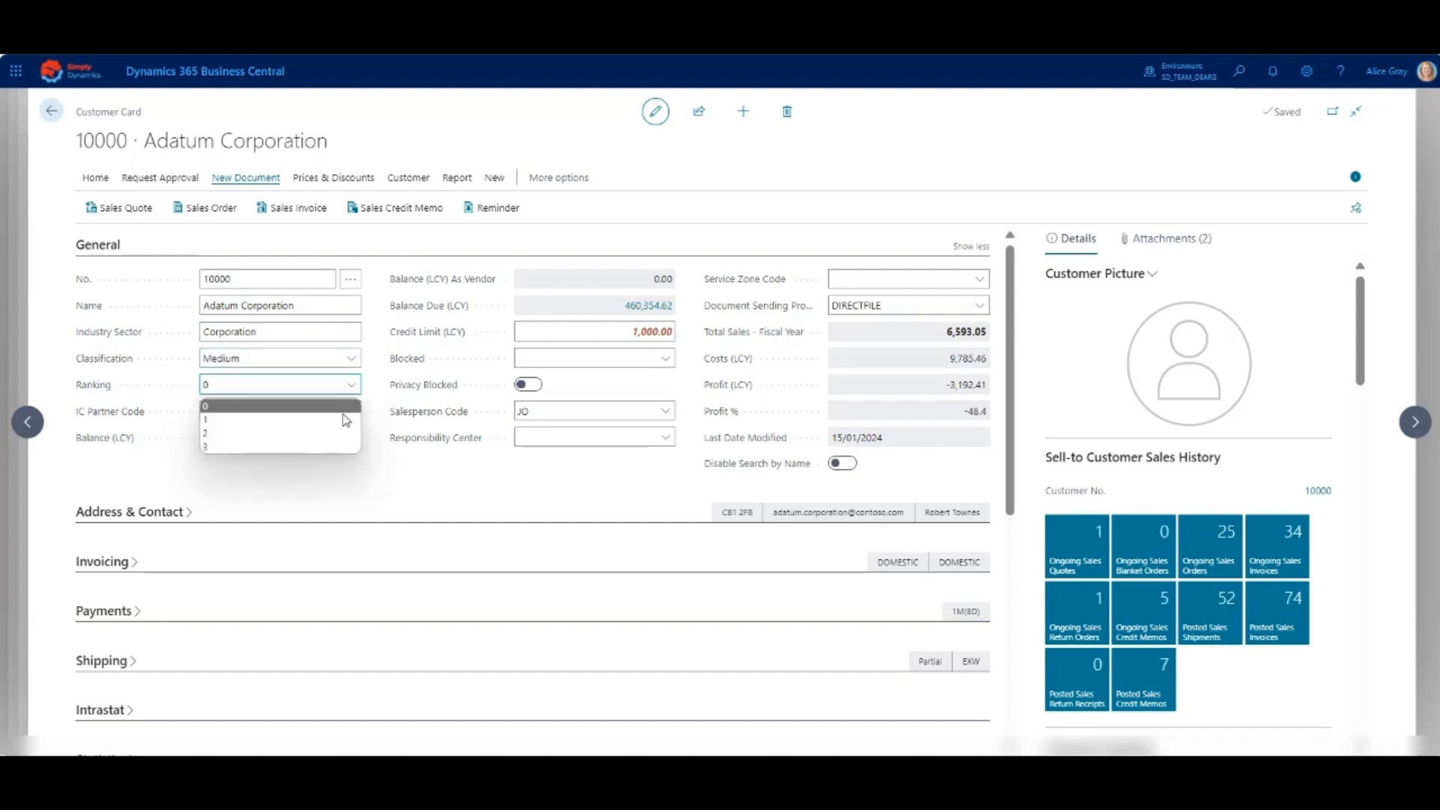
pyautogui.click(342, 432)
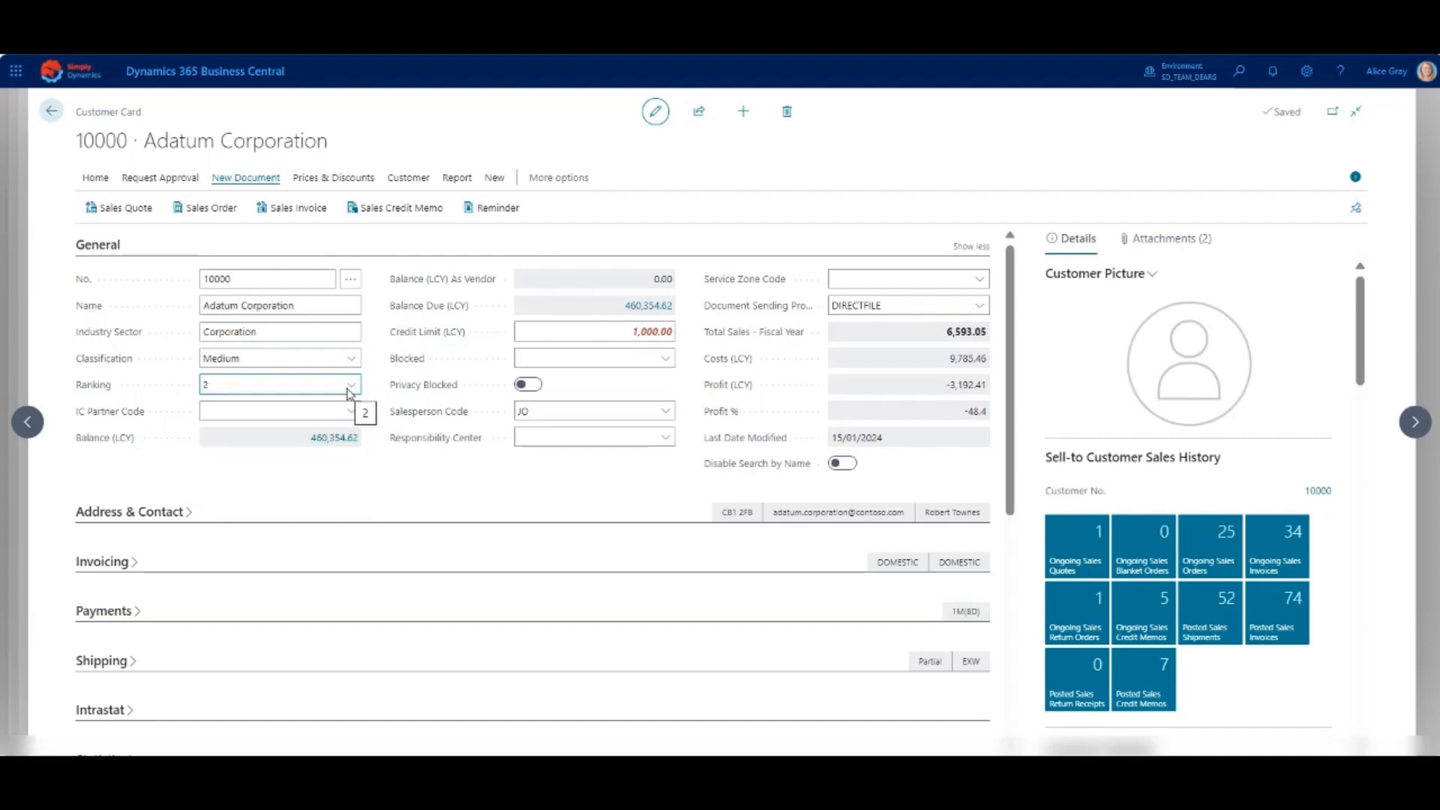